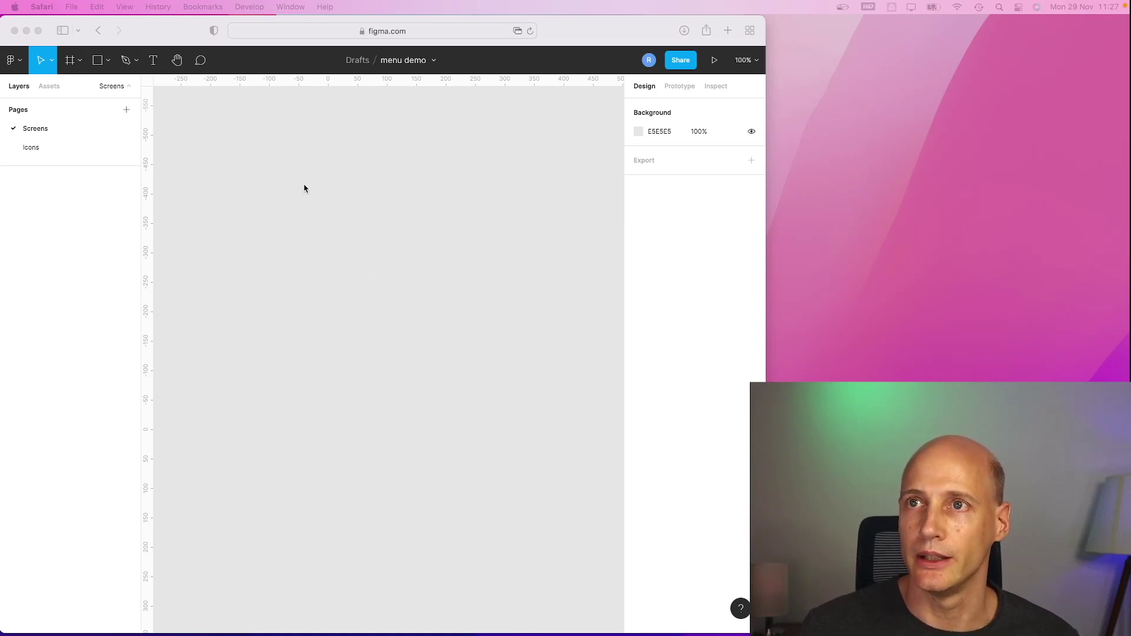
Review the notification, shopping cart, payment and profile icon components on the Icons page.
left_click(35, 129)
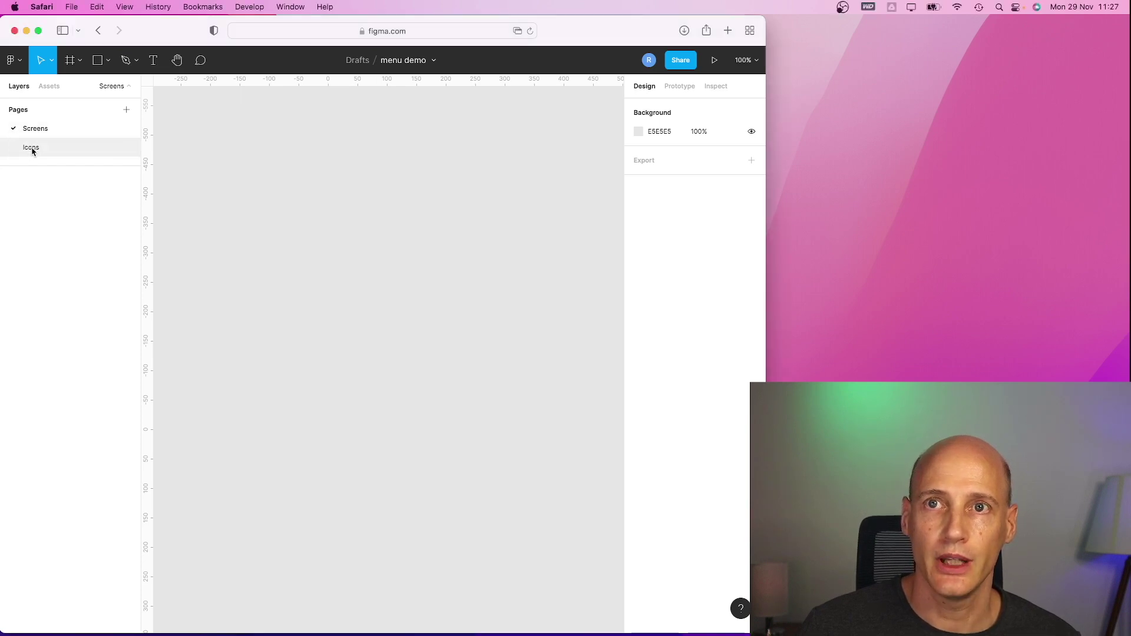
left_click(32, 148)
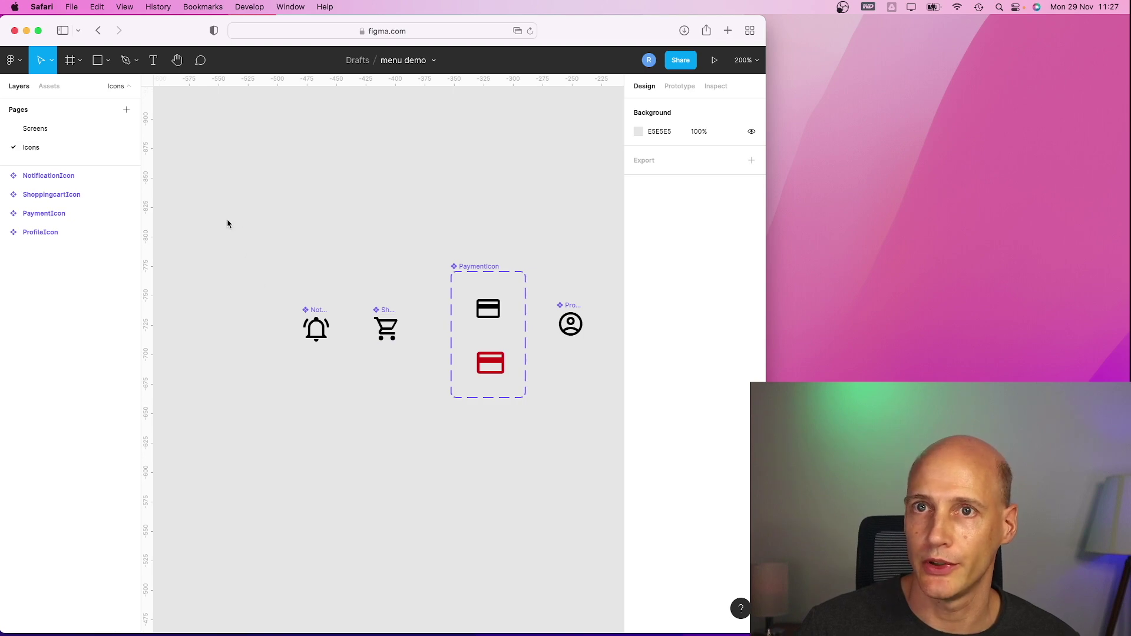
left_click_drag(228, 224, 377, 400)
left_click(370, 255)
left_click_drag(367, 245, 439, 366)
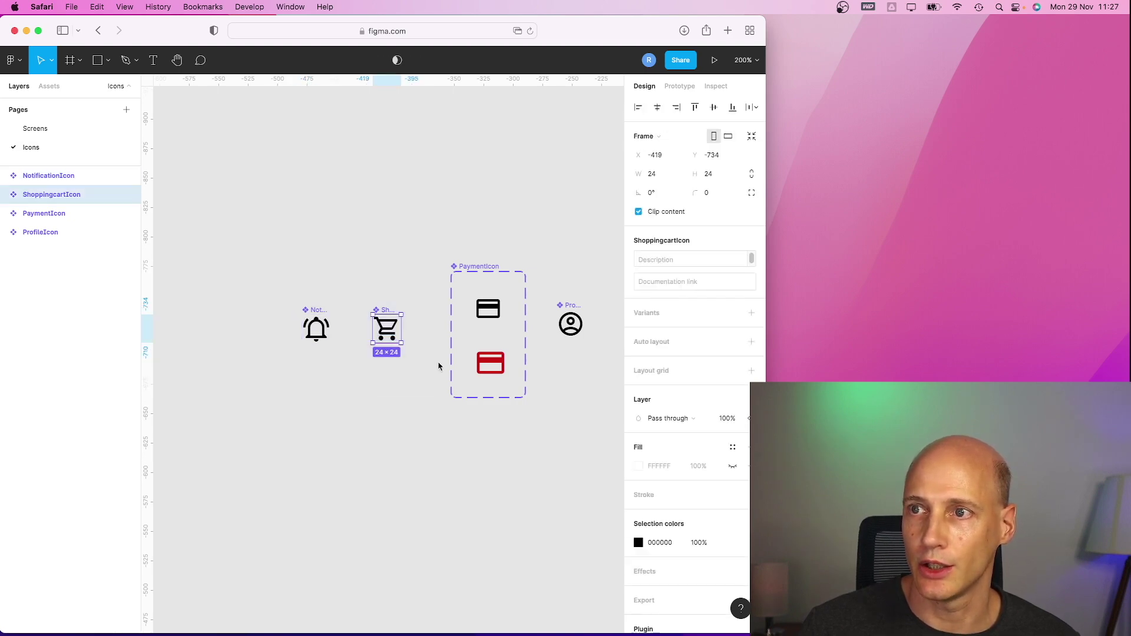
left_click_drag(435, 224, 545, 439)
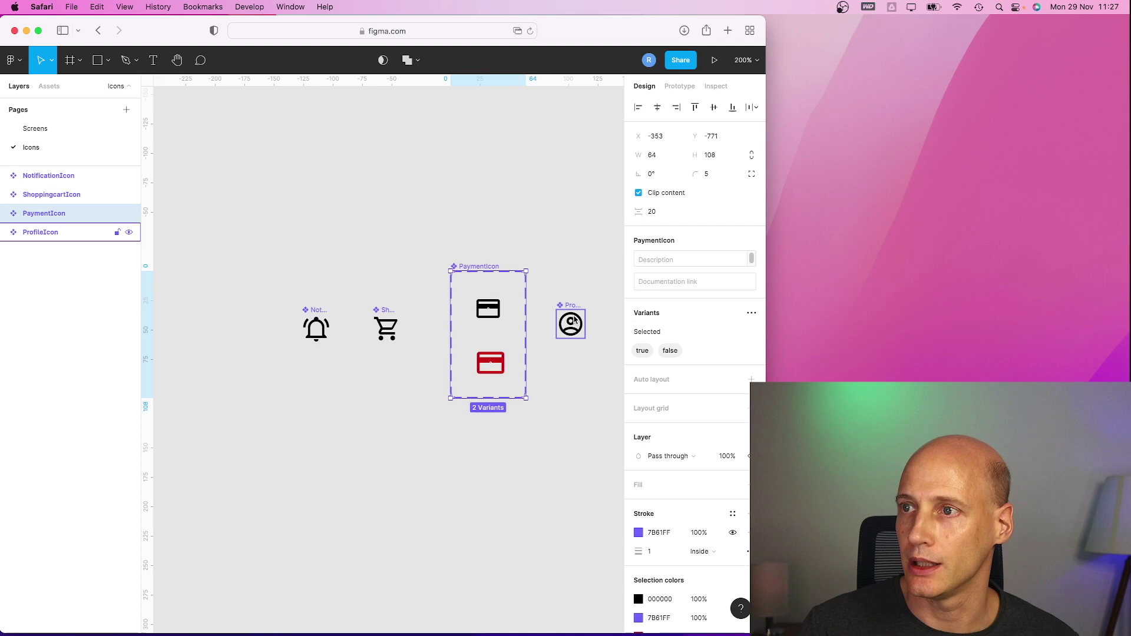
left_click(574, 320)
left_click(559, 256)
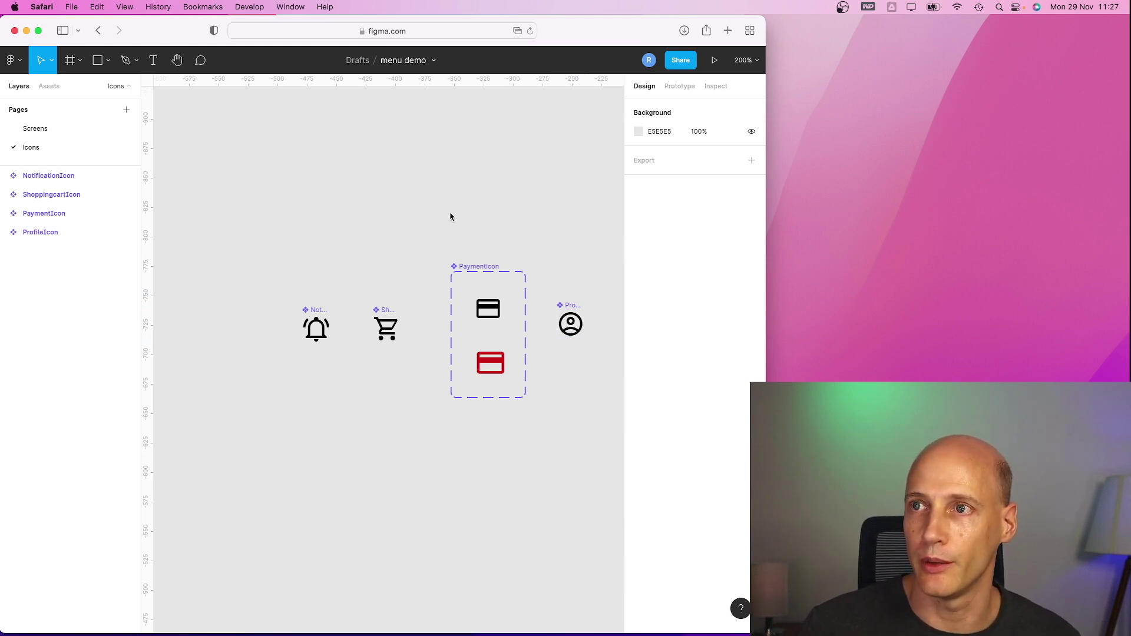
On the Screens page, draw a frame sized to the iPhone 13 / 13 Pro preset (390×844).
left_click(36, 129)
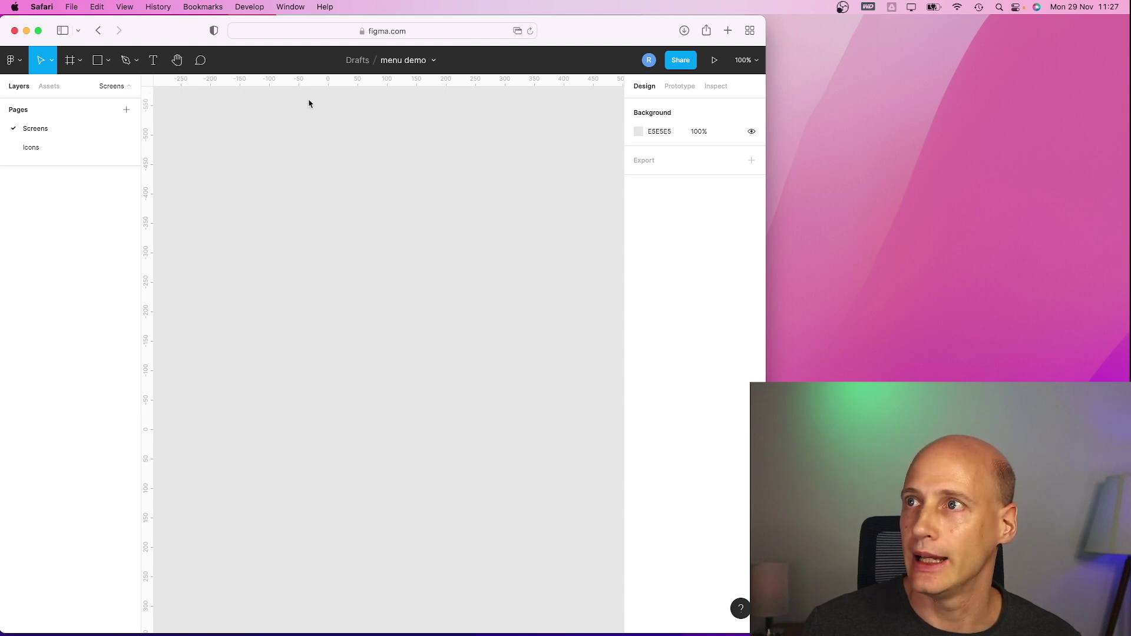
left_click(80, 60)
left_click(76, 86)
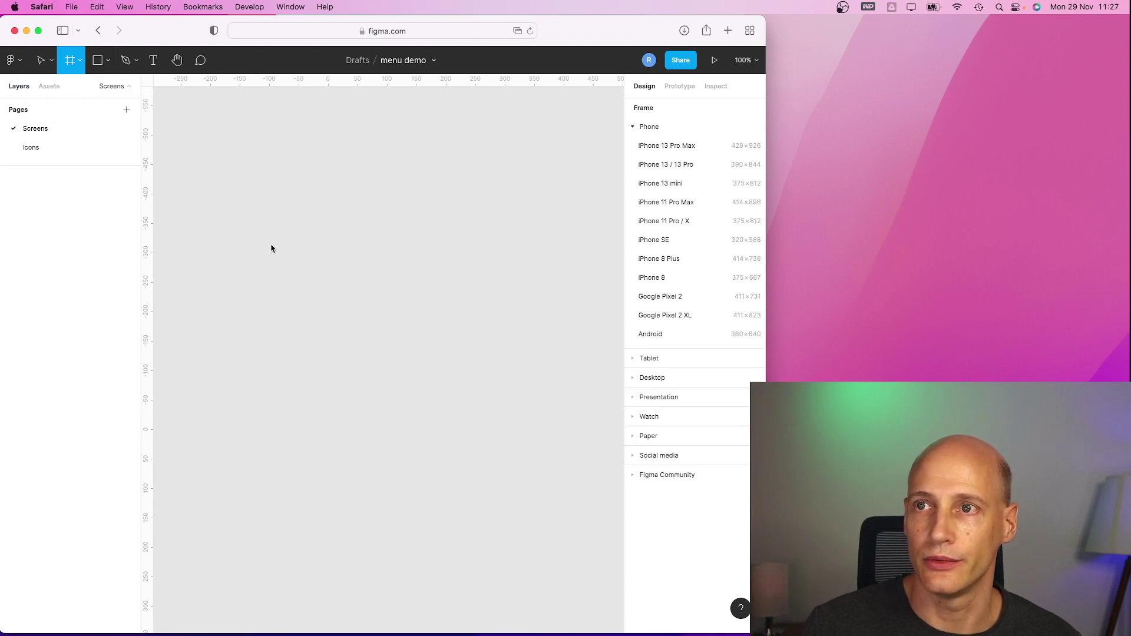
mouse_move(276, 175)
left_mouse_down()
mouse_move(498, 476)
mouse_move(491, 536)
left_mouse_up()
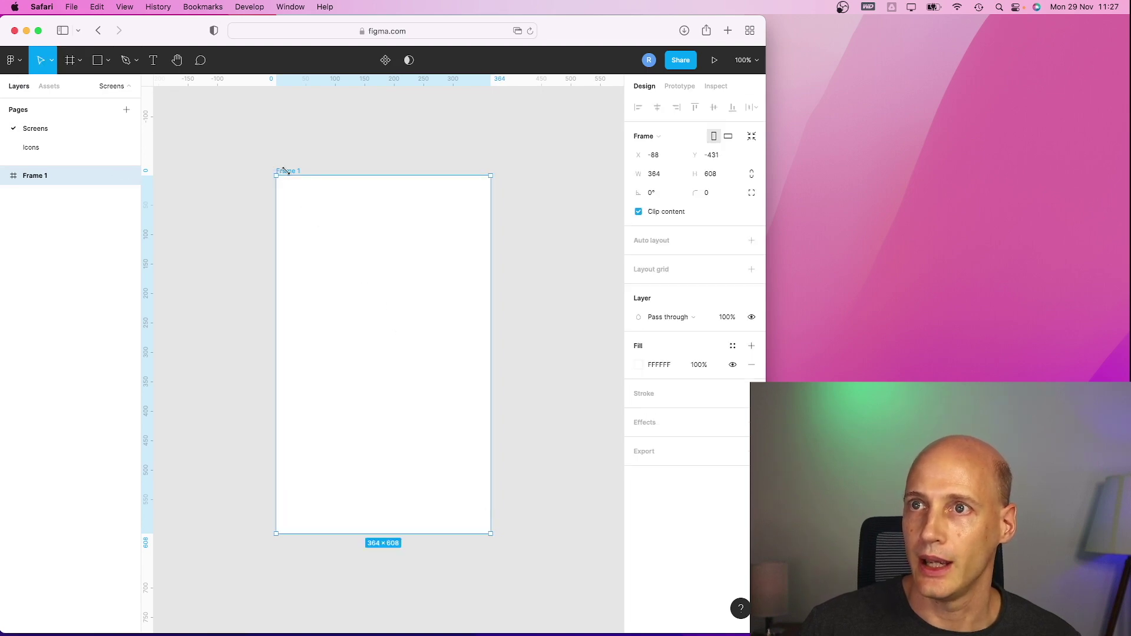
left_click(653, 139)
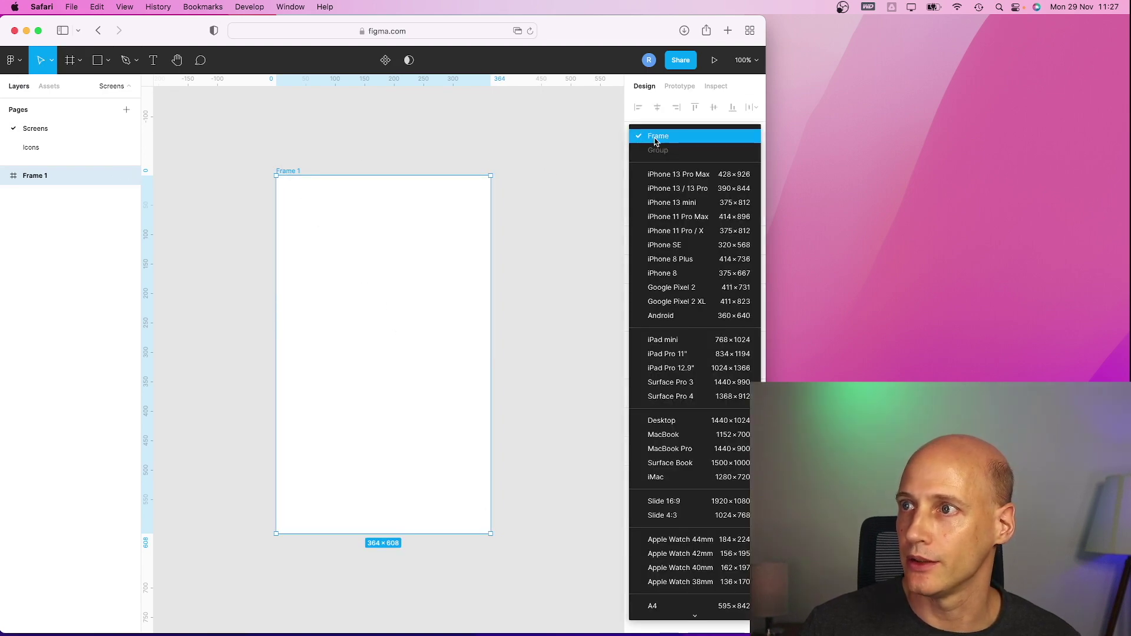
left_click(674, 189)
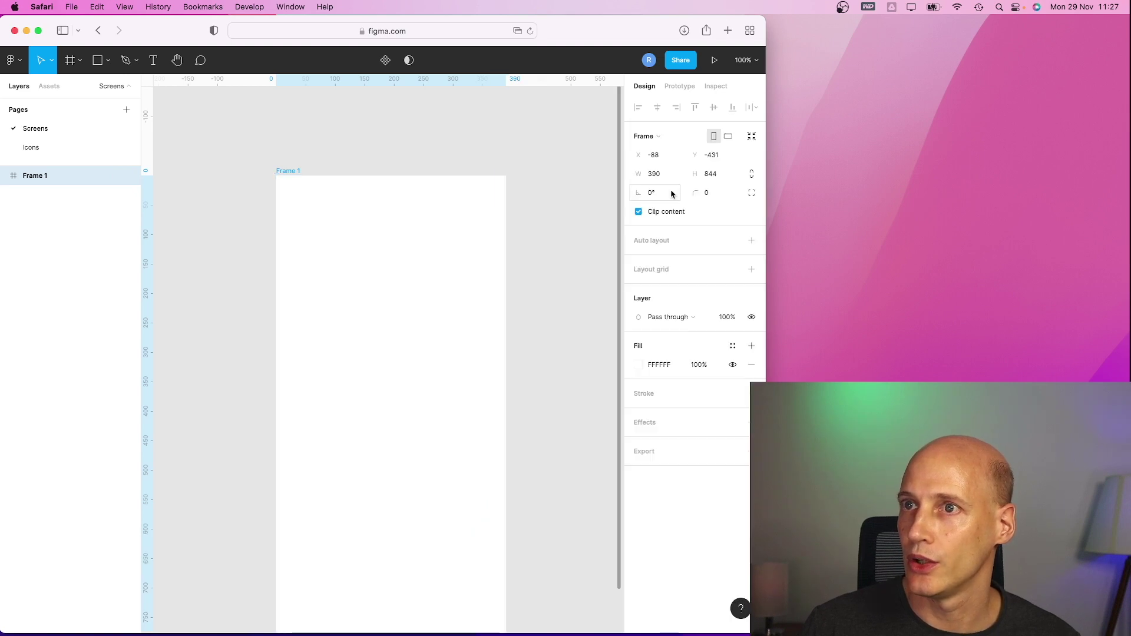
left_click(550, 209)
Name the frame 'homepage', correcting the initial 'homepgae' typo.
scroll(550, 208, "down", 2)
scroll(550, 212, "up", 1)
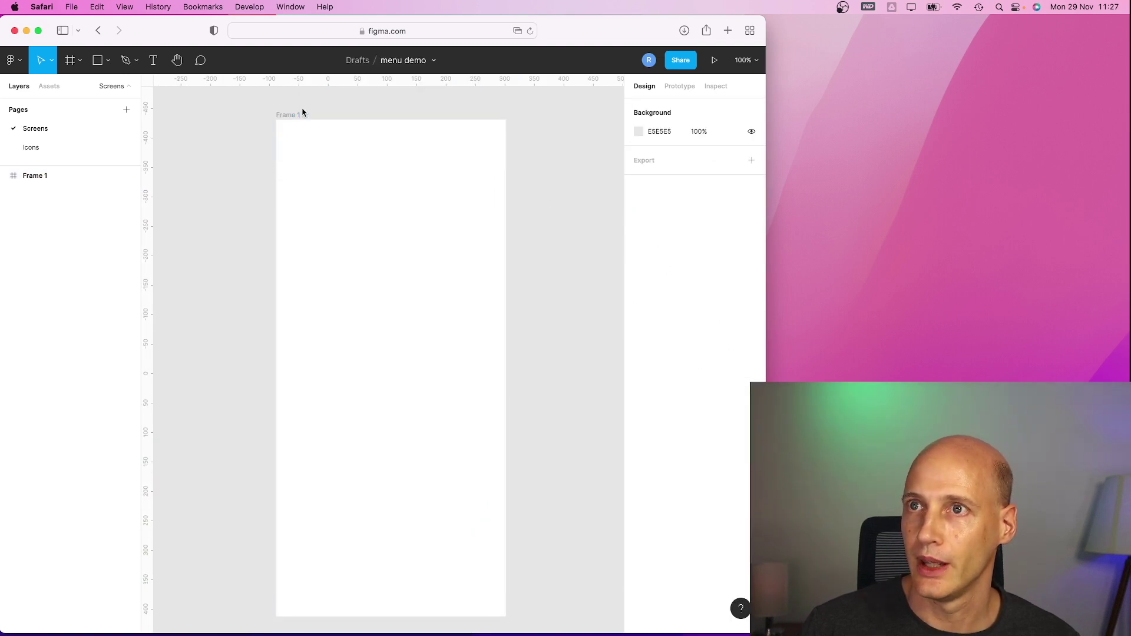
left_click(295, 114)
type("h")
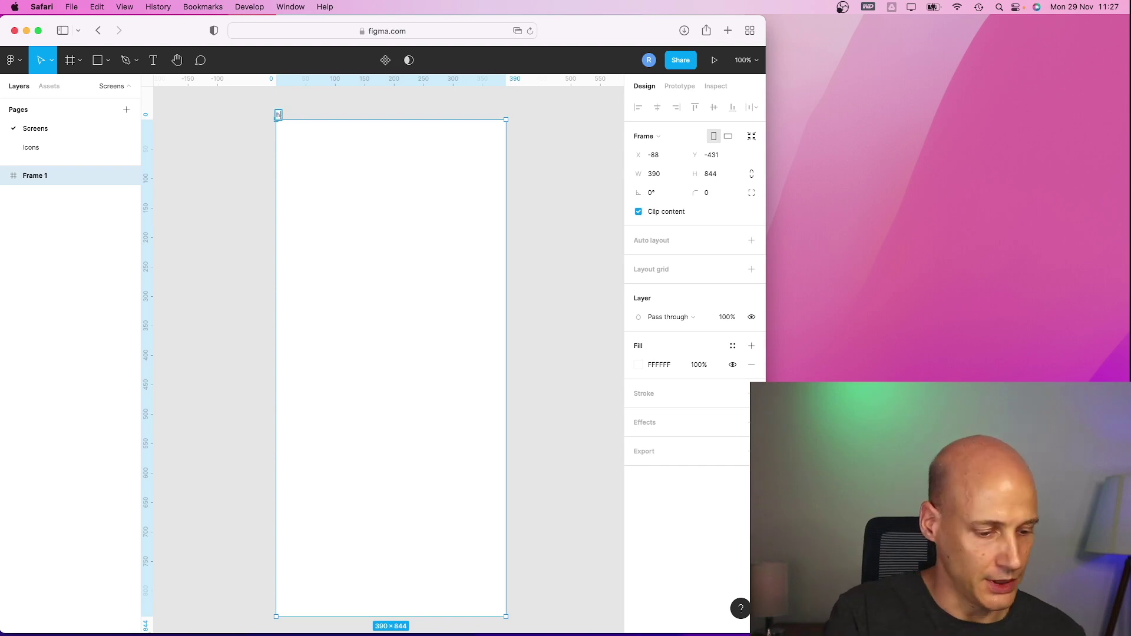
type("omepgae")
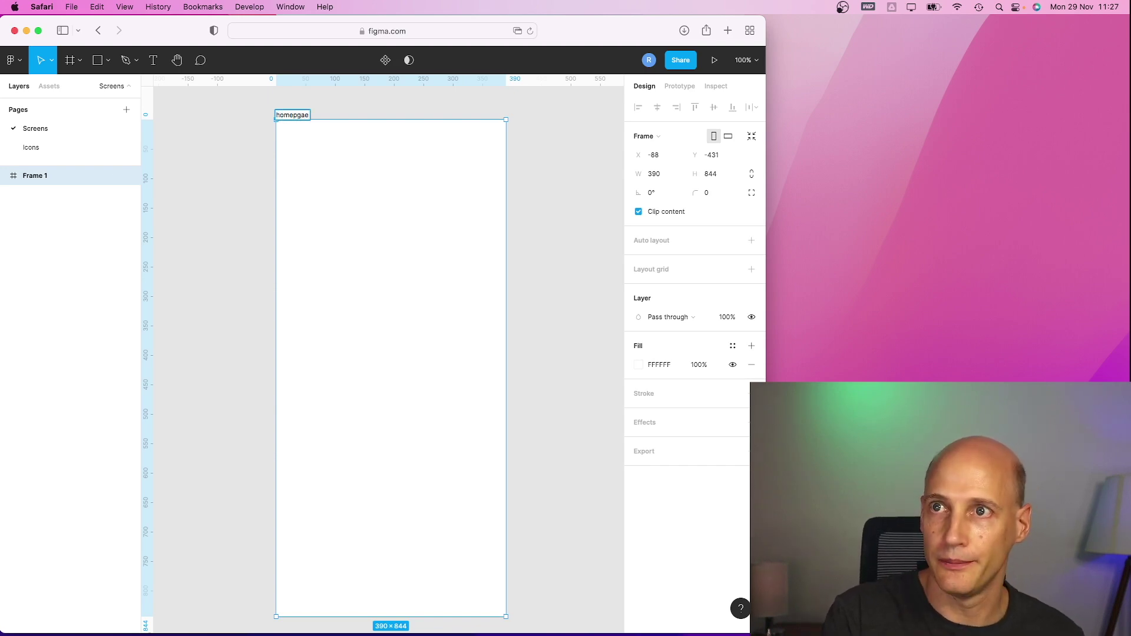
key("Return")
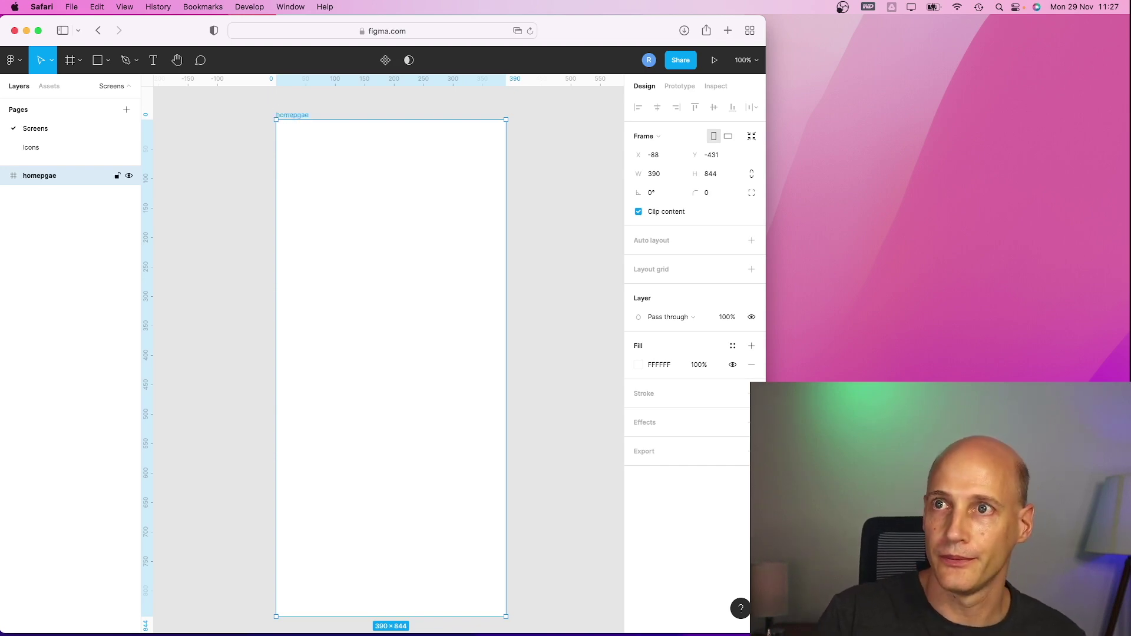
double_click(286, 115)
type("homepag")
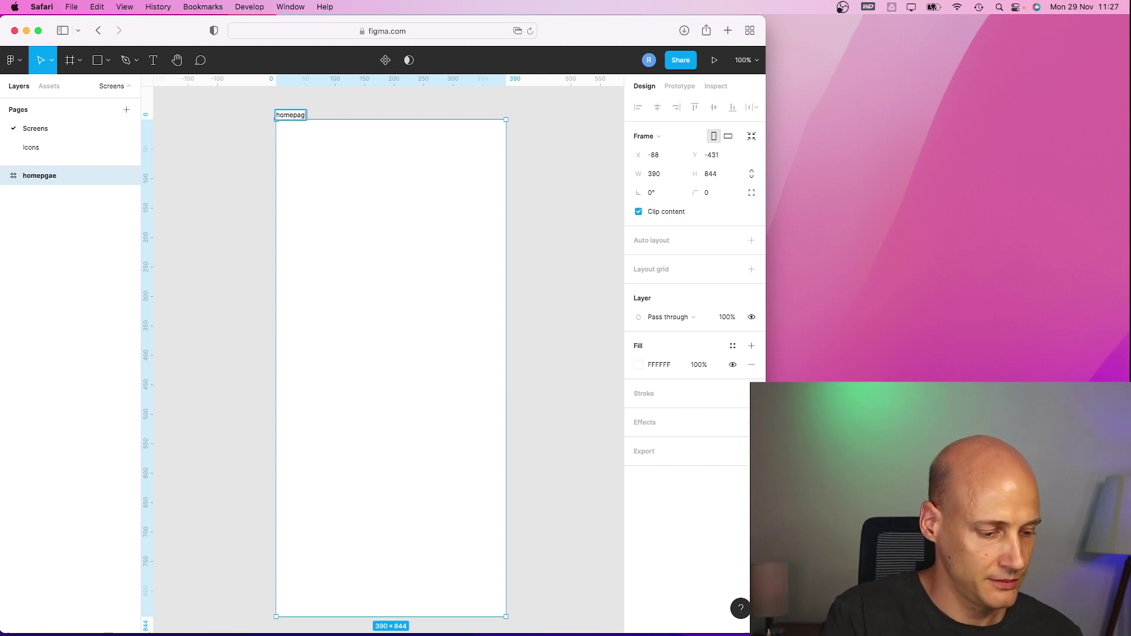
type("e")
key("Return")
left_click(573, 188)
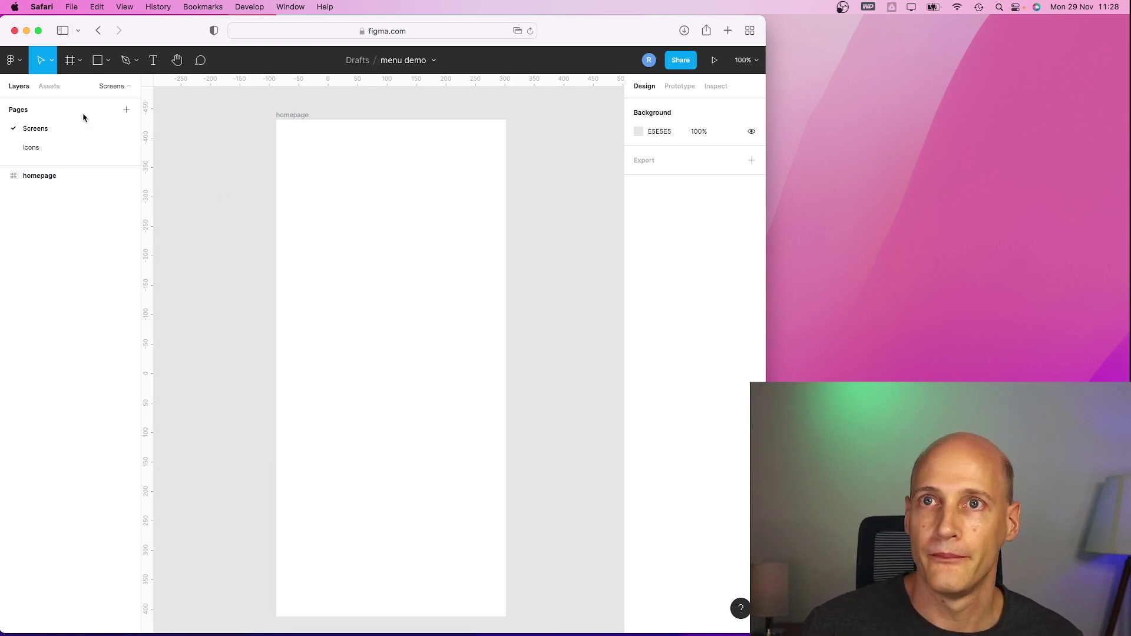
Draw a 390×68 rectangle bar flush with the top-left corner of the homepage frame.
scroll(212, 166, "up", 2)
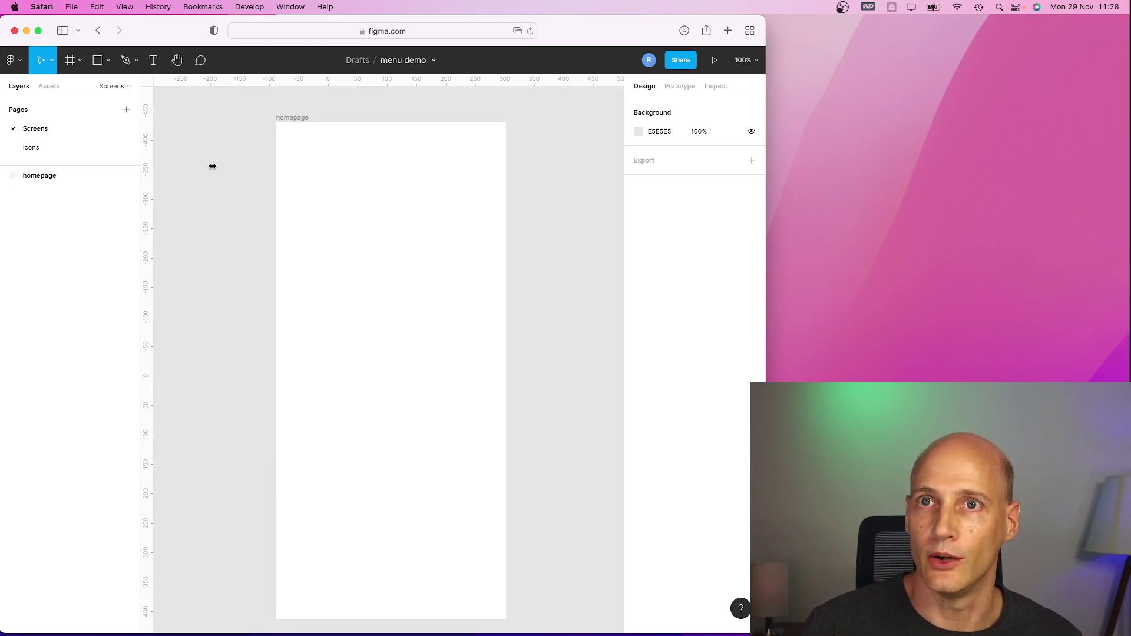
left_click_drag(233, 126, 553, 168)
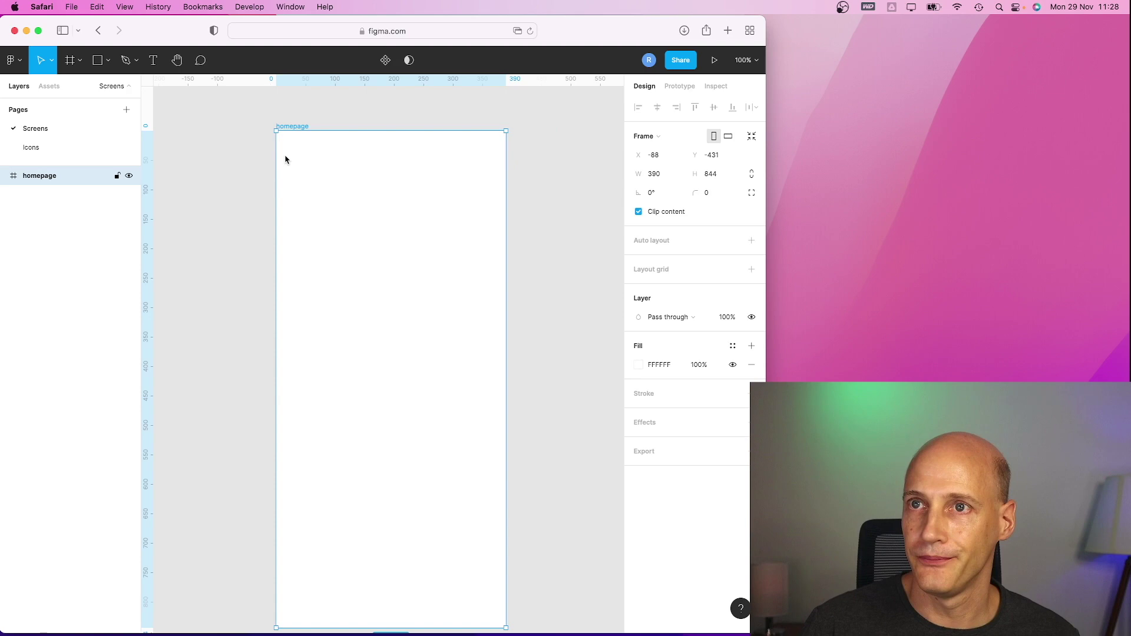
left_click(247, 139)
left_click(110, 64)
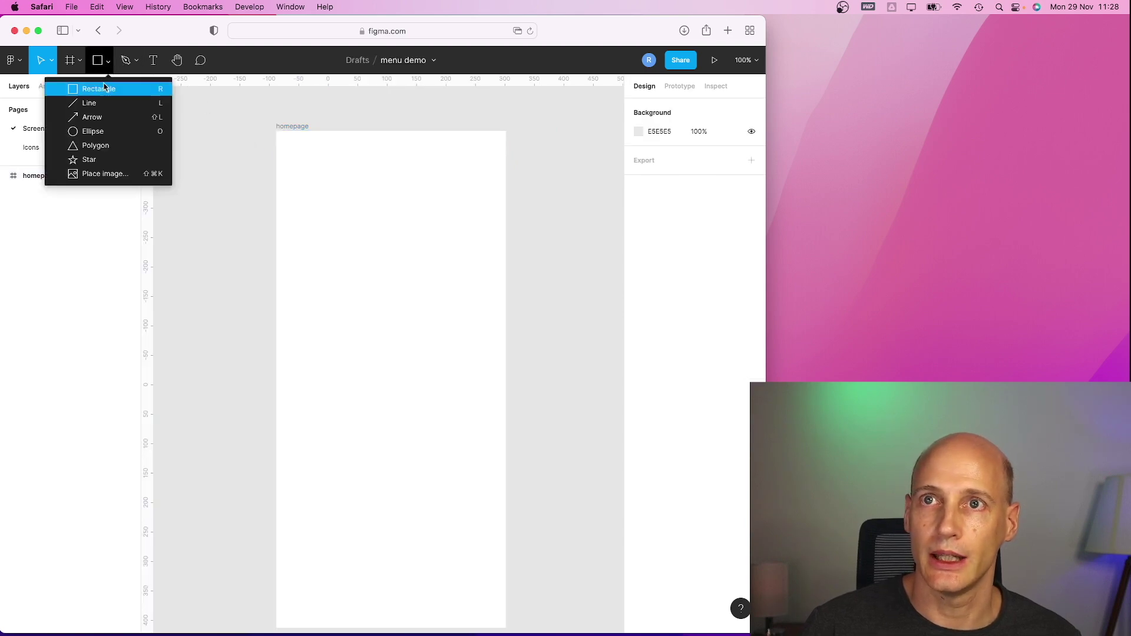
left_click(94, 89)
left_click_drag(282, 136, 507, 174)
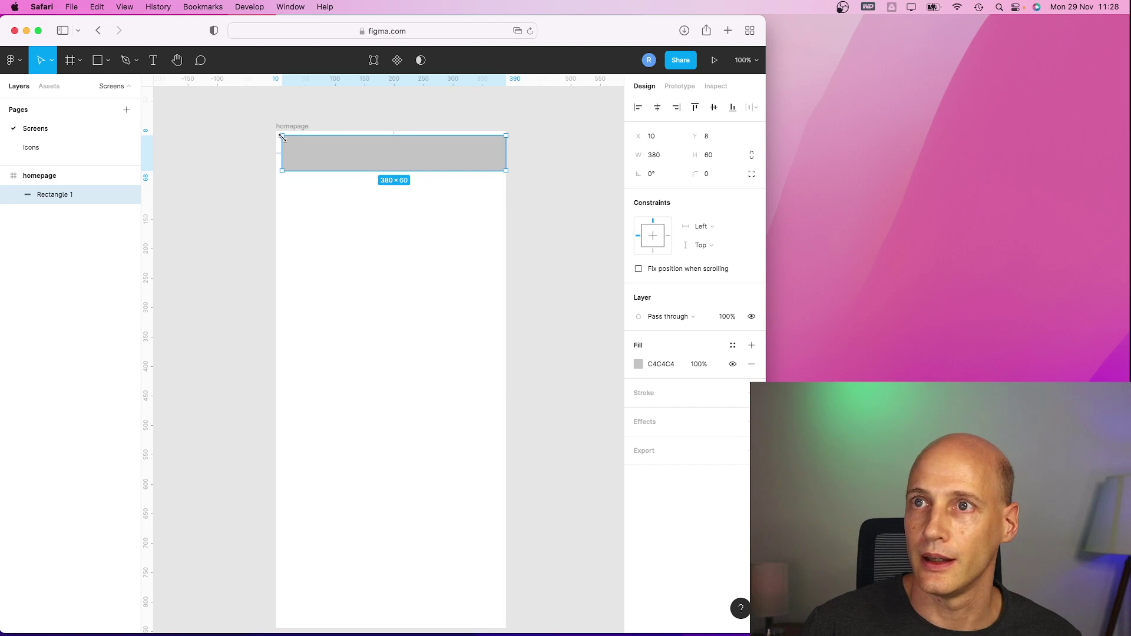
left_click_drag(283, 136, 276, 131)
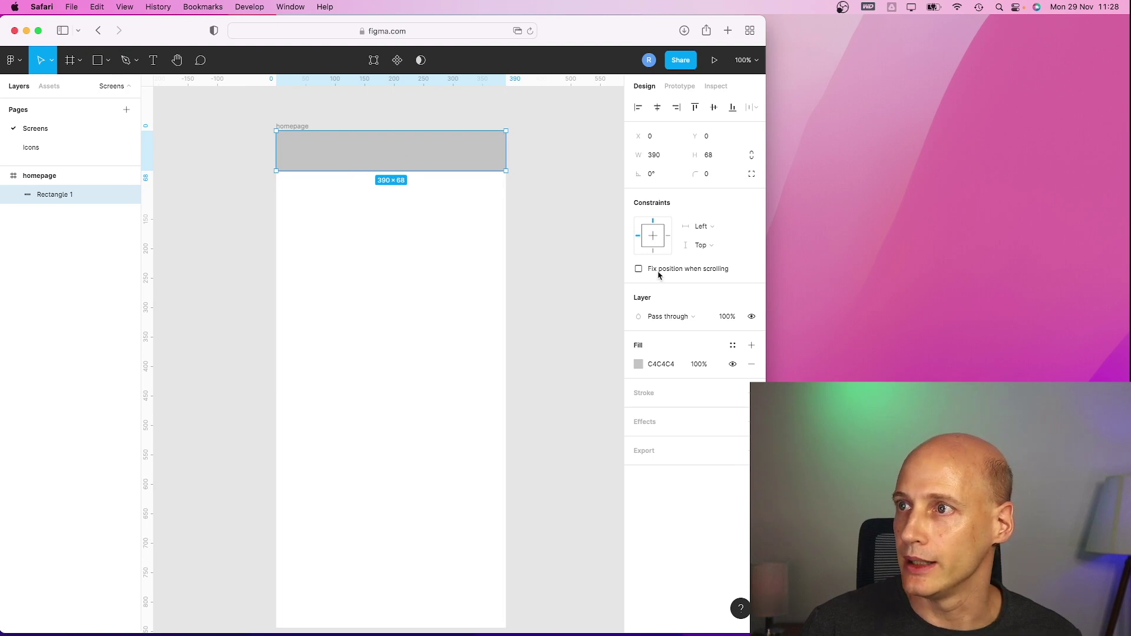
Constrain the bar Left and right / Top and fix its position when scrolling.
left_click(699, 228)
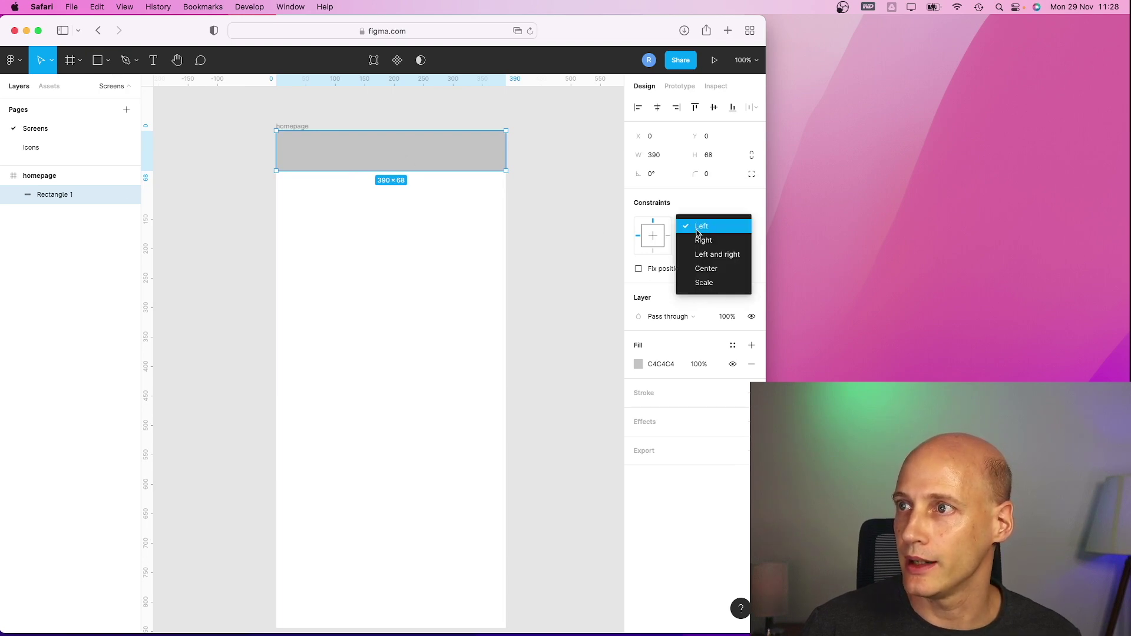
left_click(712, 259)
left_click(701, 245)
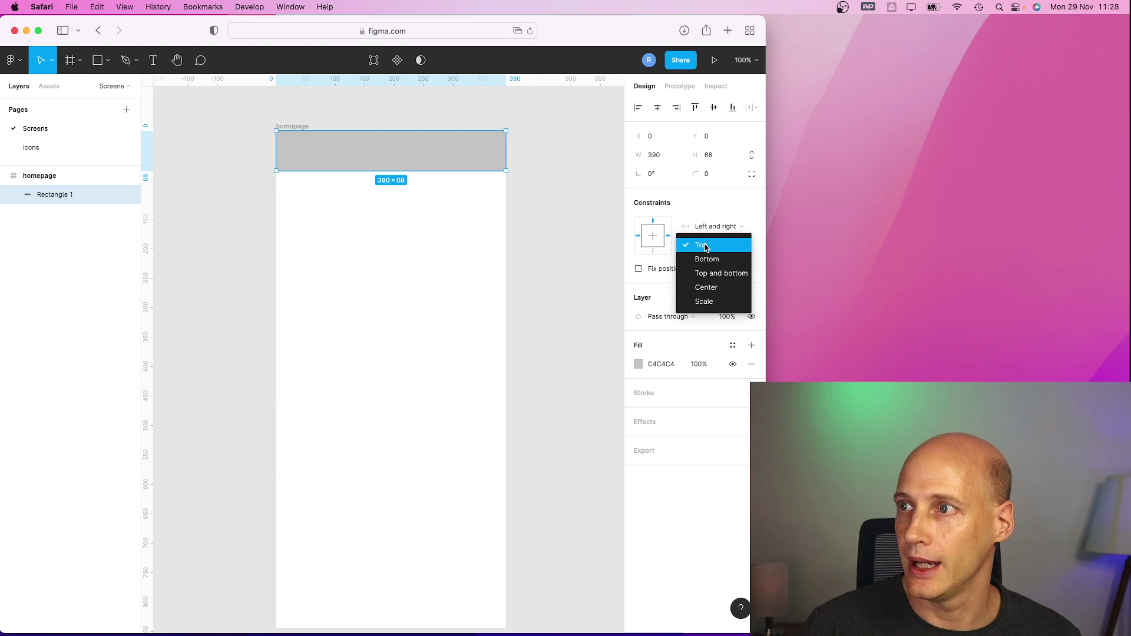
left_click(701, 245)
left_click(639, 269)
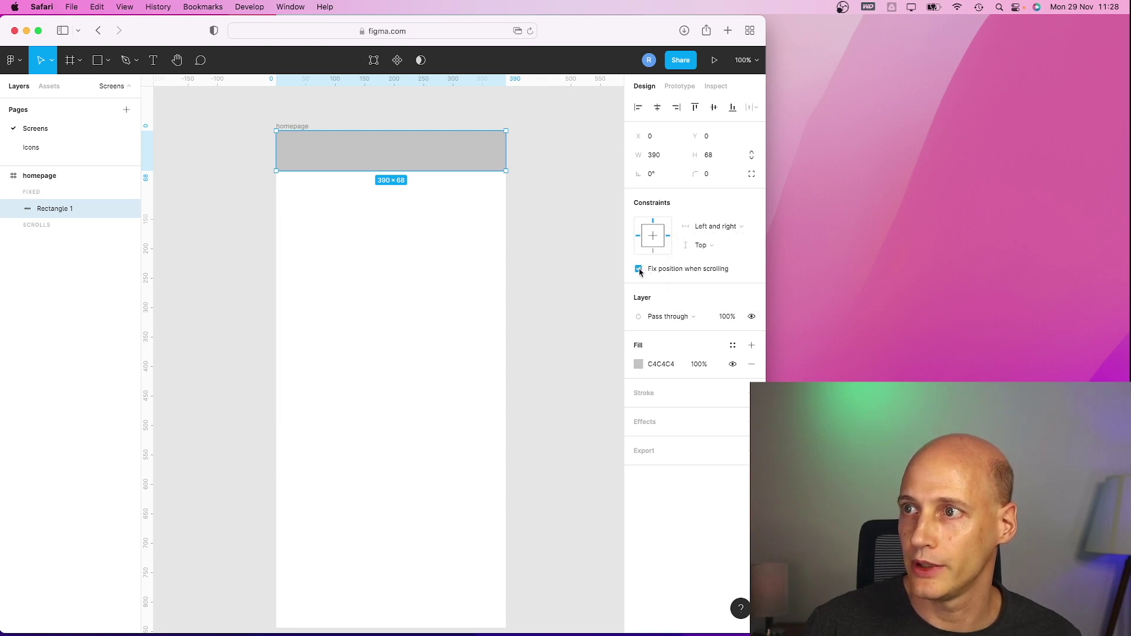
Change the header bar's fill from grey to orange FE9A03.
left_click(638, 365)
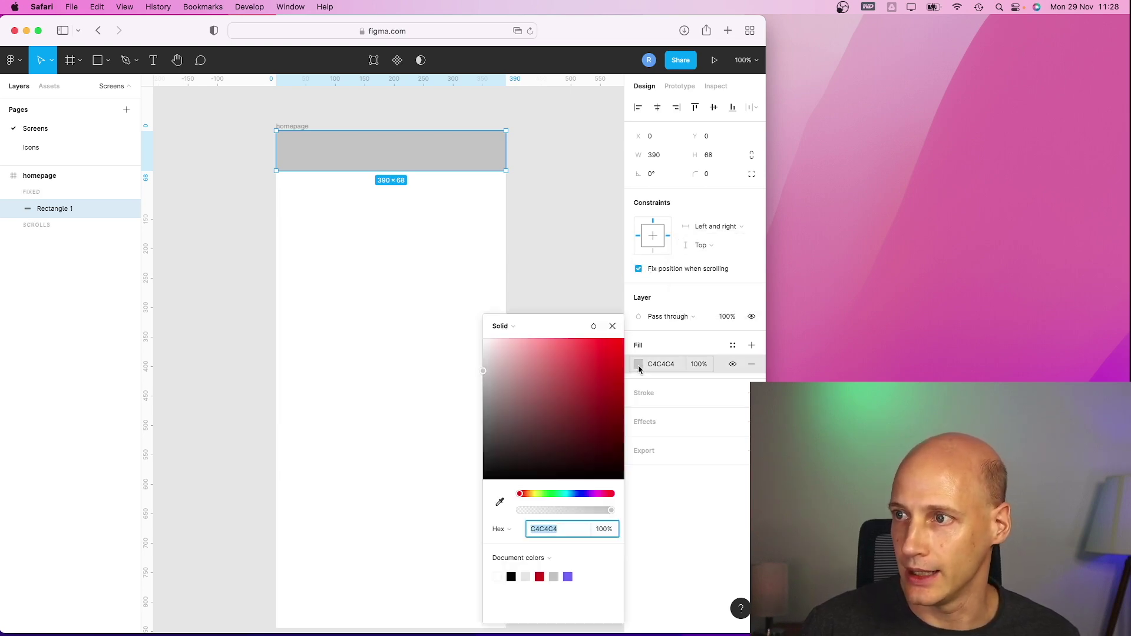
left_click(528, 494)
left_click_drag(528, 494, 529, 495)
left_click_drag(564, 396, 623, 341)
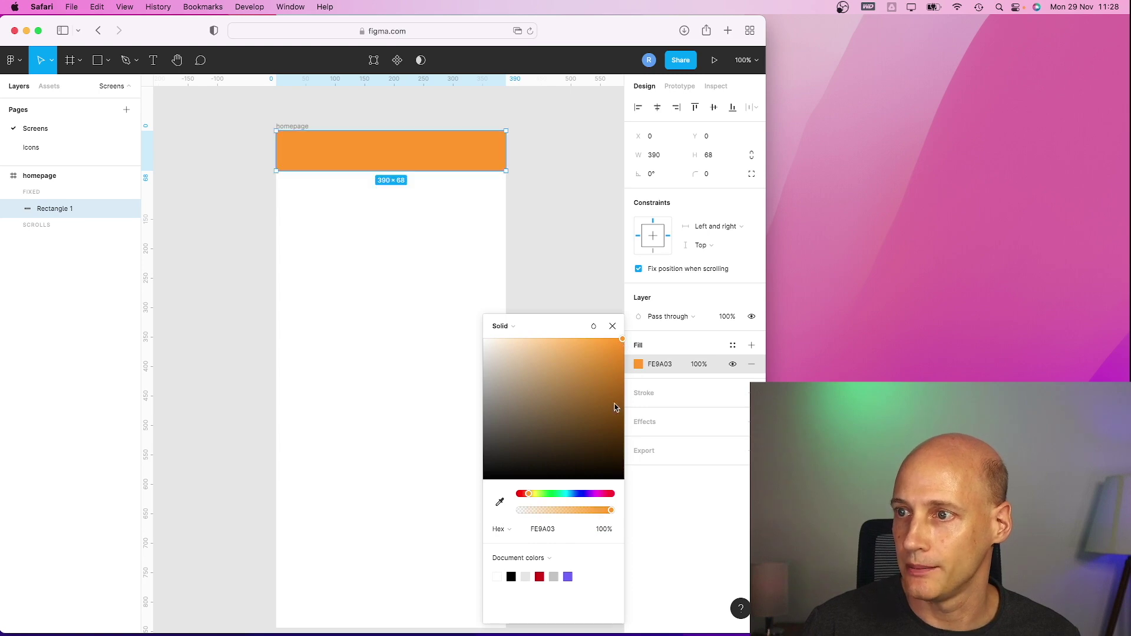
left_click(614, 326)
left_click(570, 249)
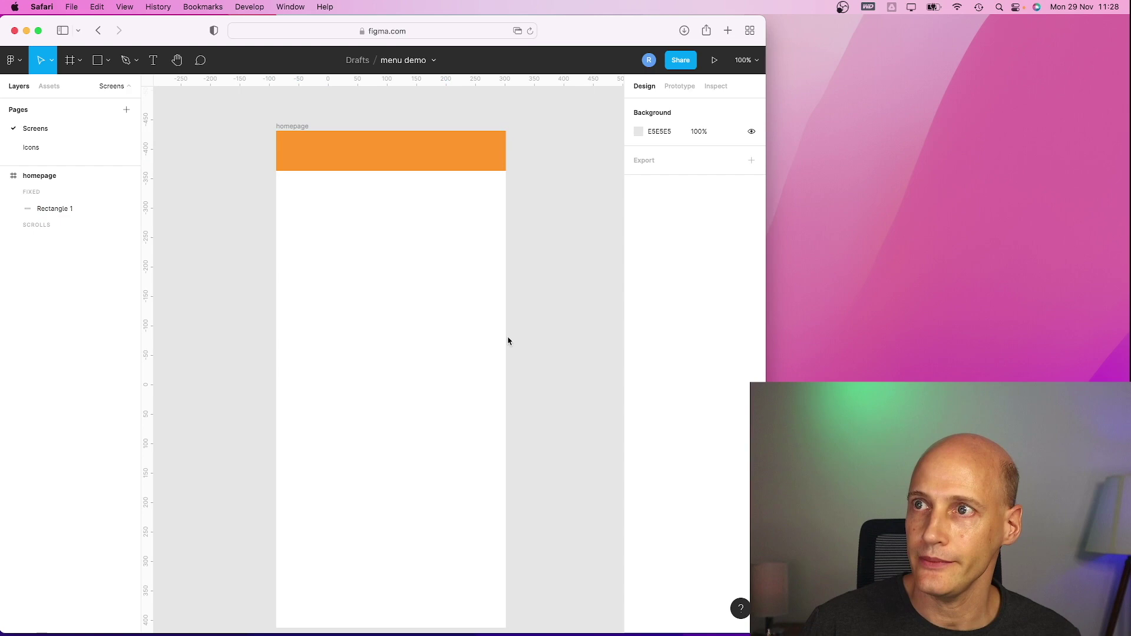
scroll(515, 306, "up", 4)
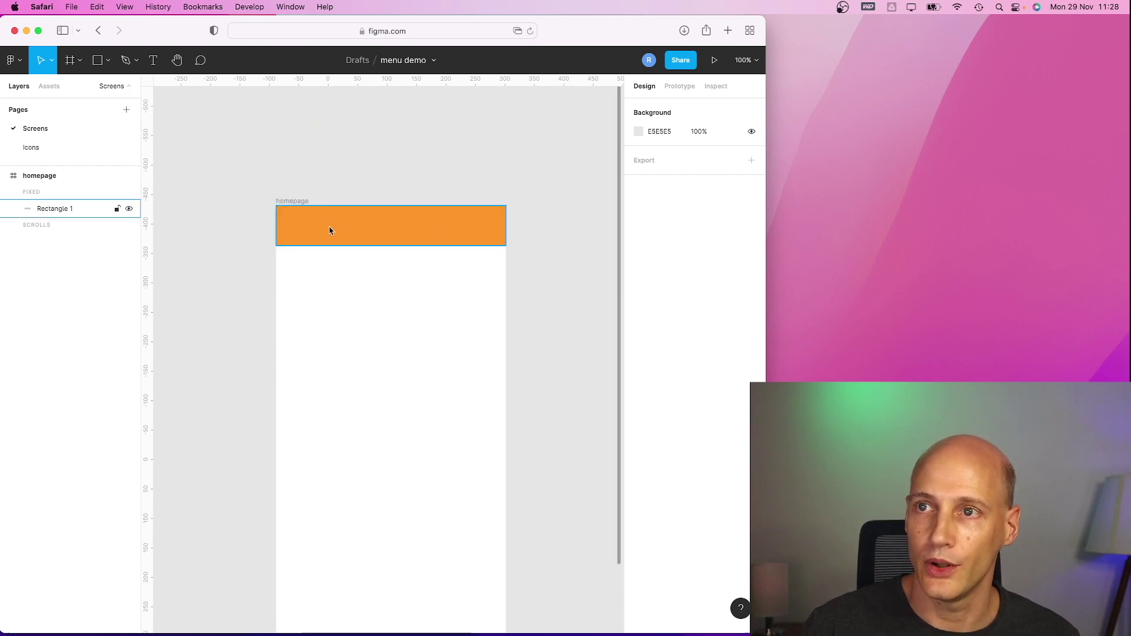
Move the orange bar off the homepage frame and make it a component named 'Header'.
left_click_drag(345, 237, 323, 139)
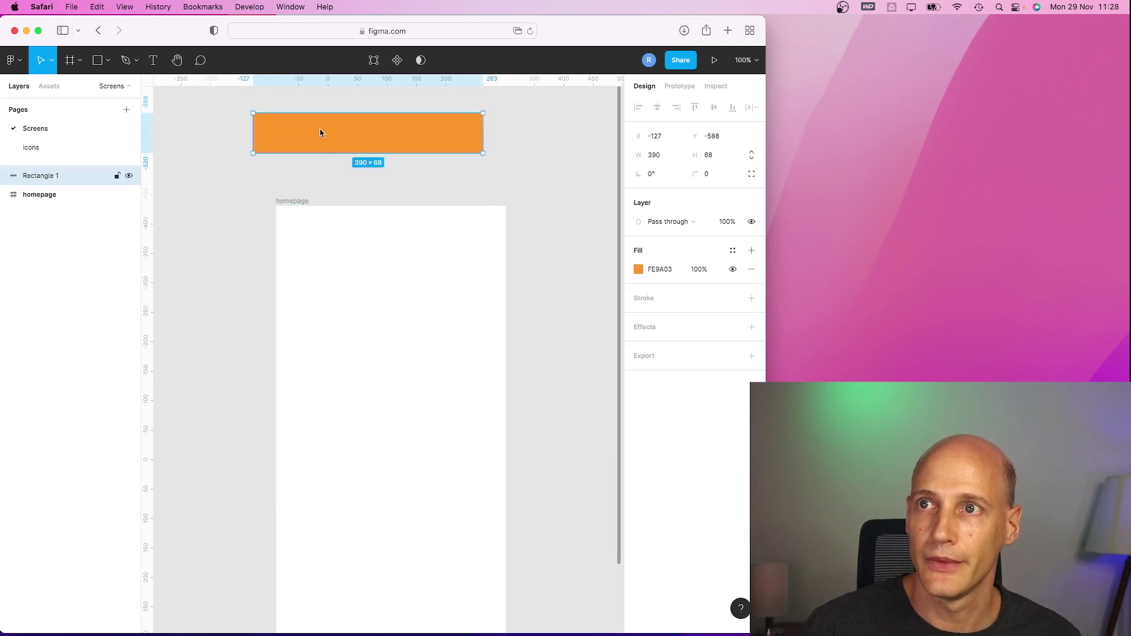
right_click(322, 126)
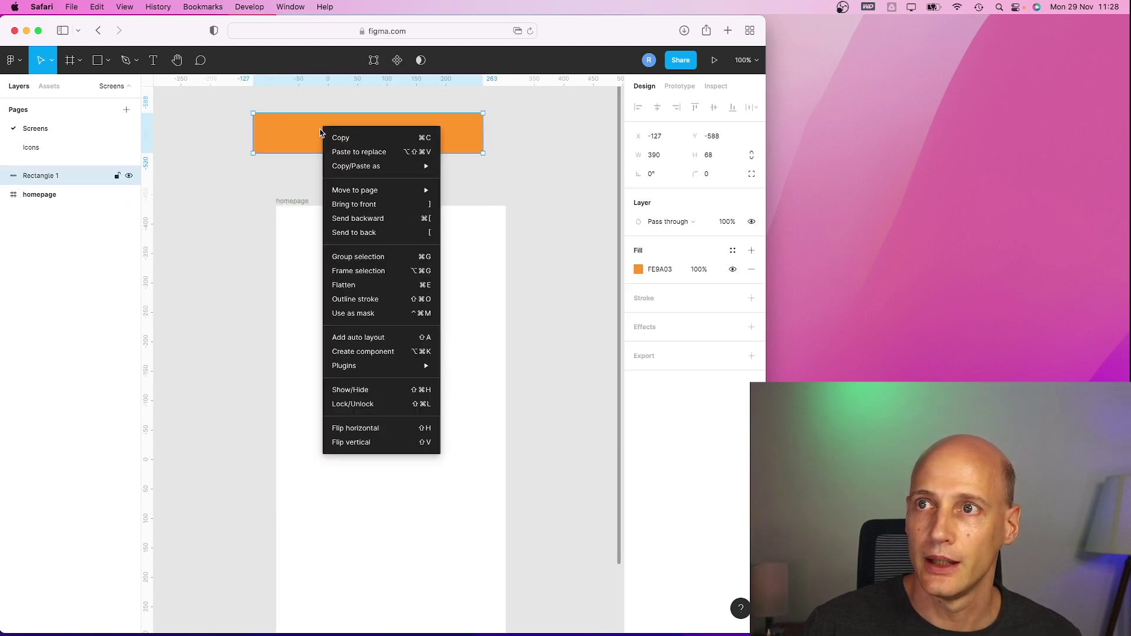
left_click(366, 352)
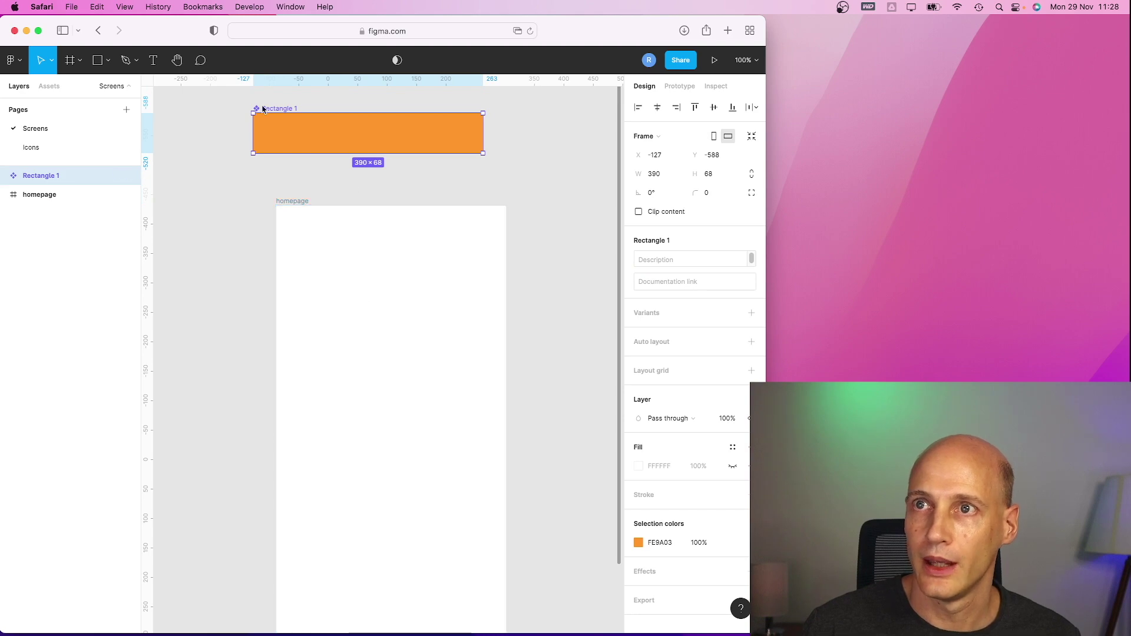
double_click(271, 109)
type("H")
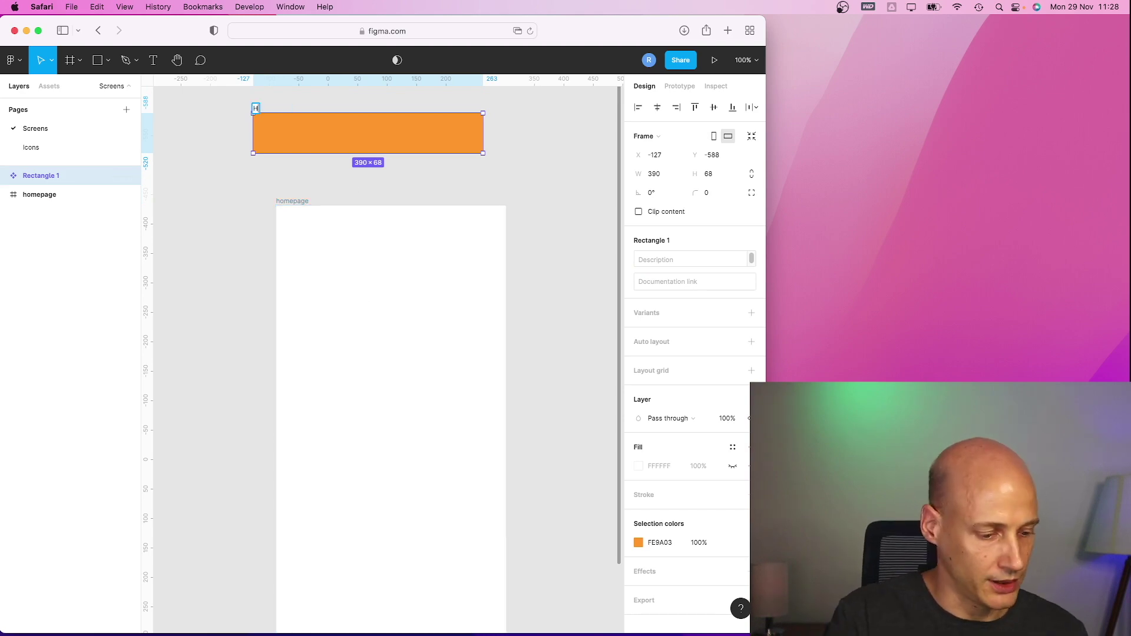
type("eader")
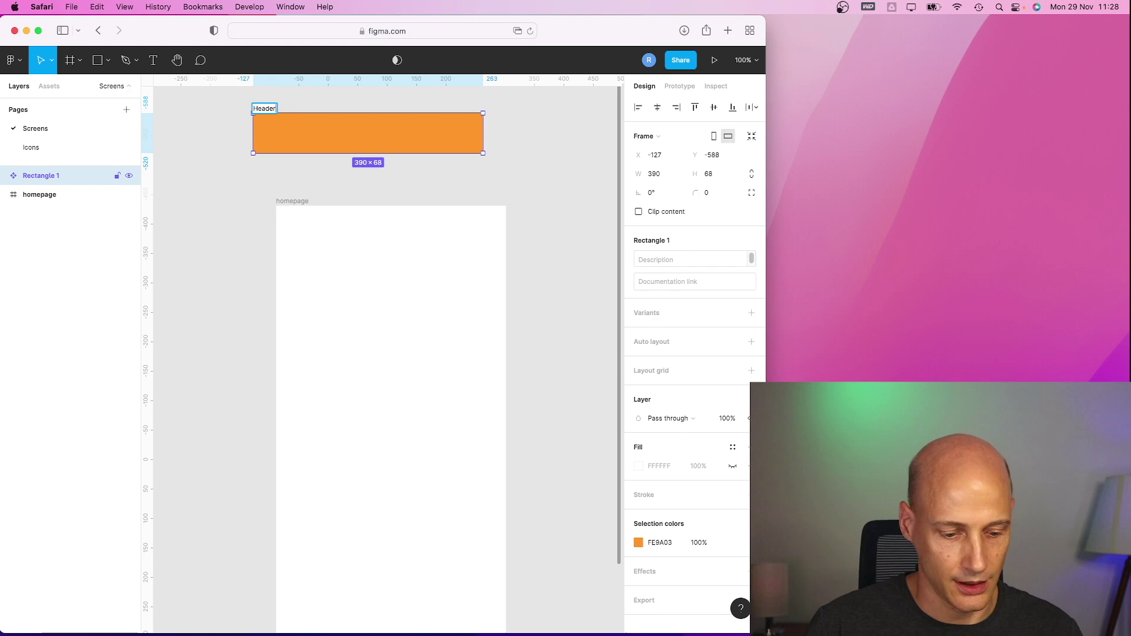
key("Return")
left_click(552, 196)
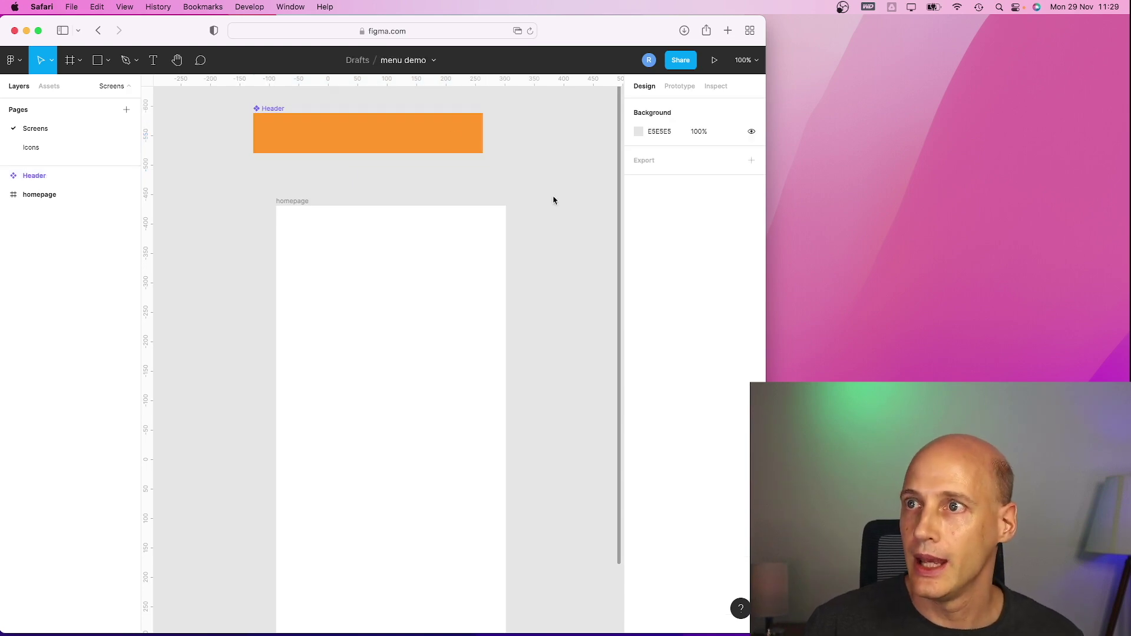
left_click(395, 305)
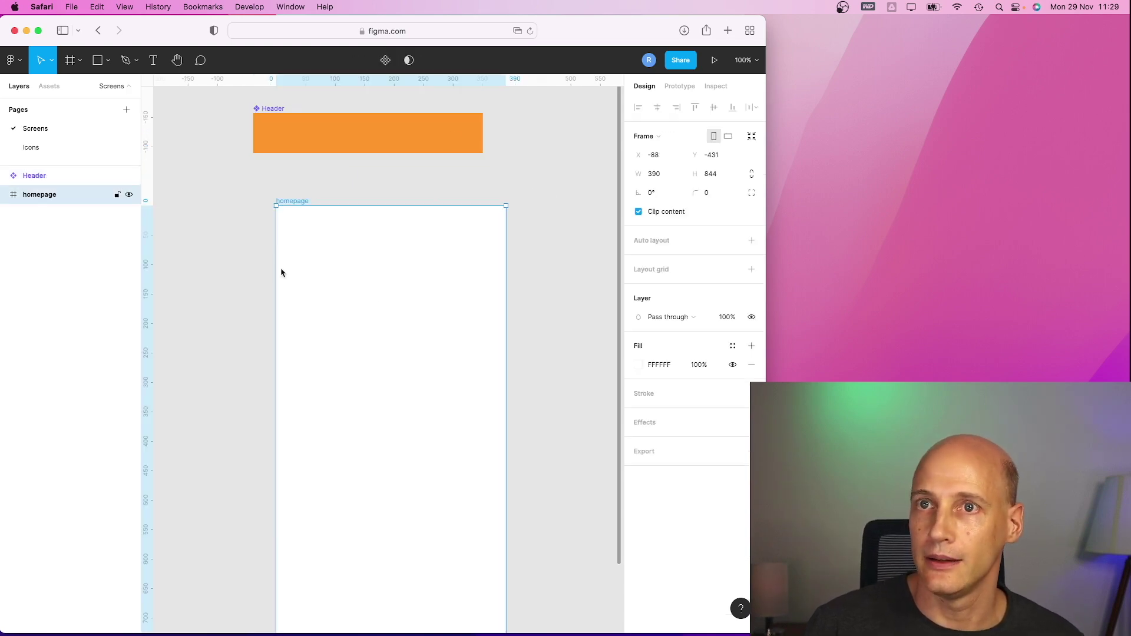
Place a Header instance from Assets atop homepage, 390 wide, constrained Left and right.
left_click(49, 86)
left_click_drag(28, 238, 277, 206)
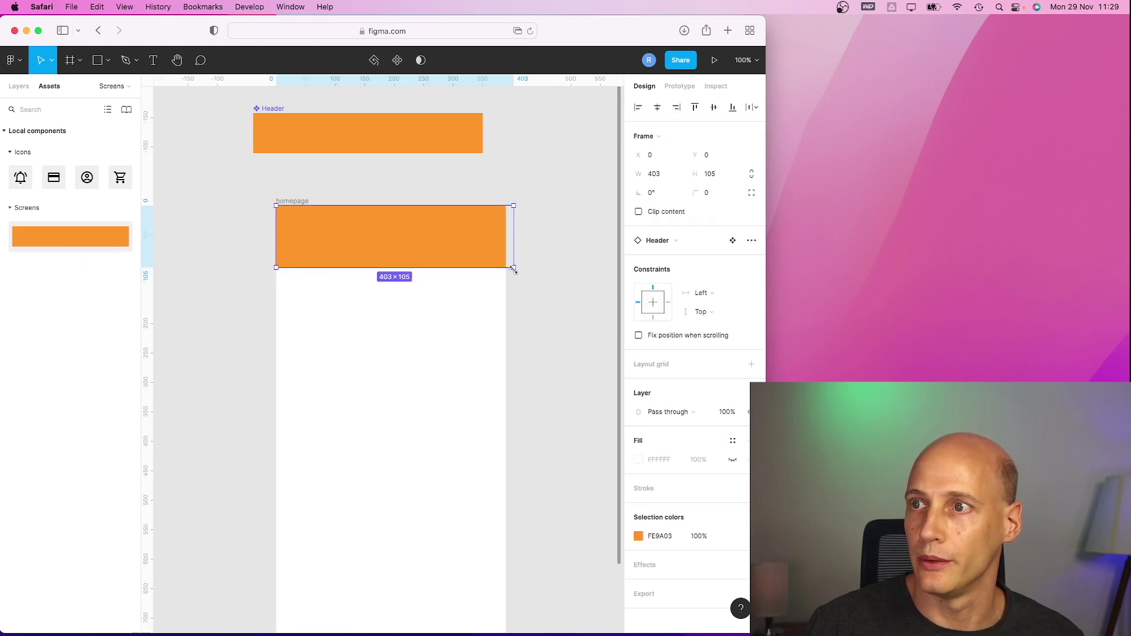
left_click_drag(514, 268, 506, 255)
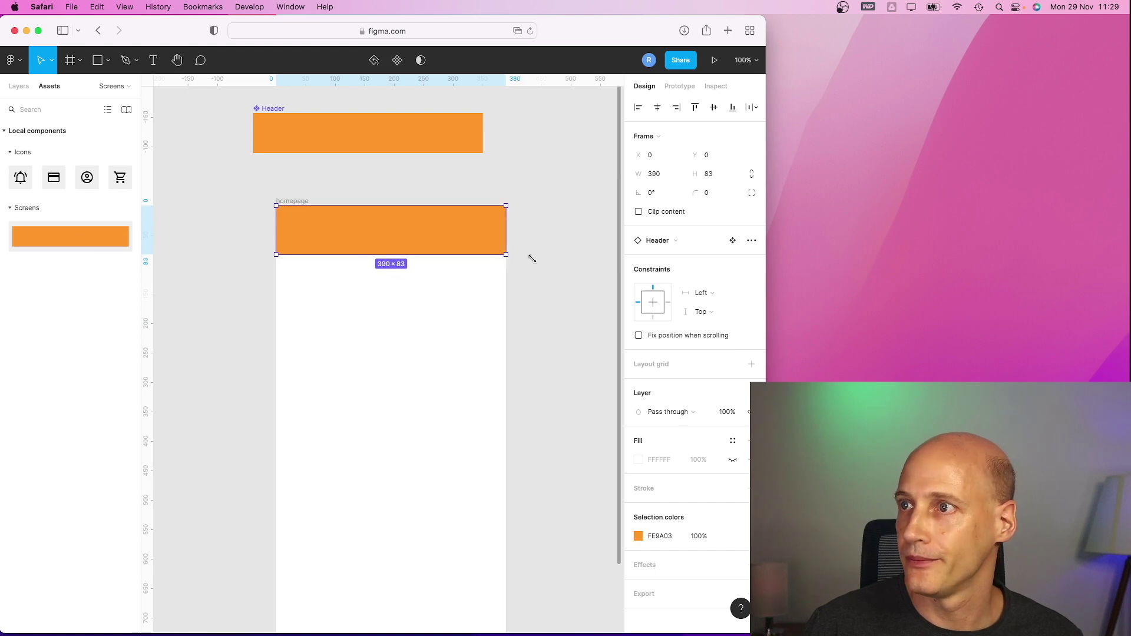
left_click(701, 293)
left_click(709, 320)
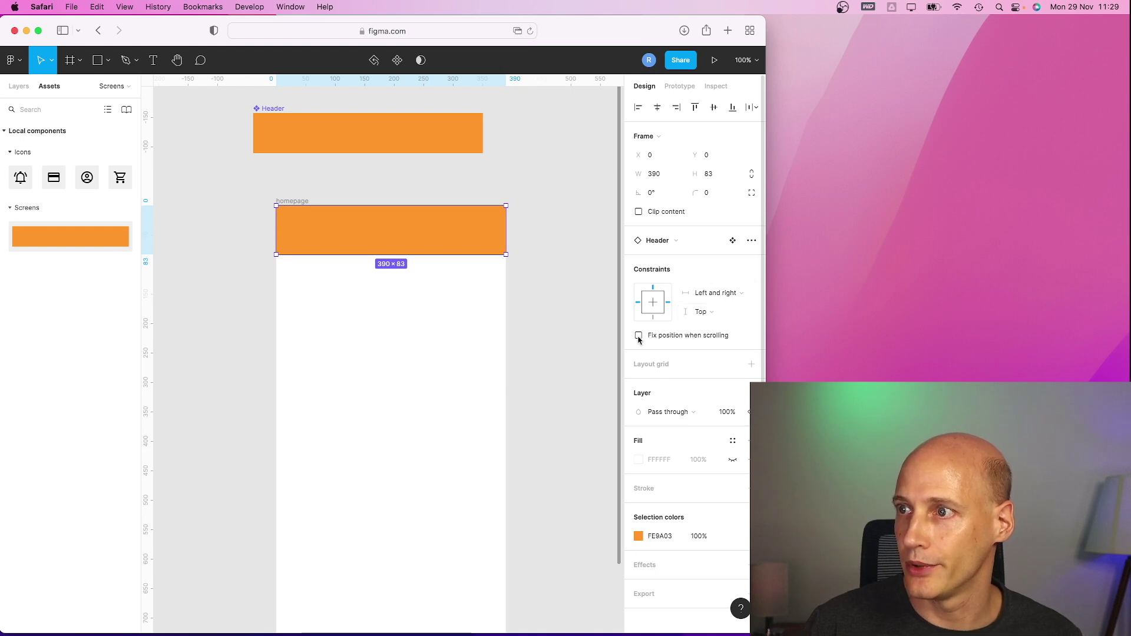
left_click(586, 269)
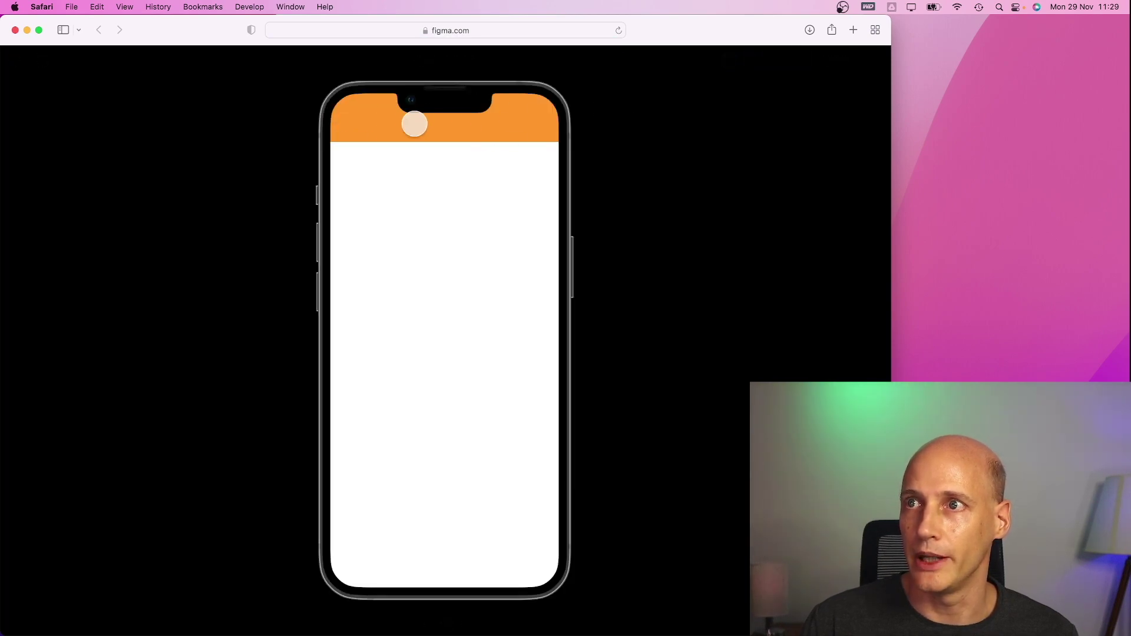
Close the prototype preview window to return to the Figma editor.
left_click(15, 30)
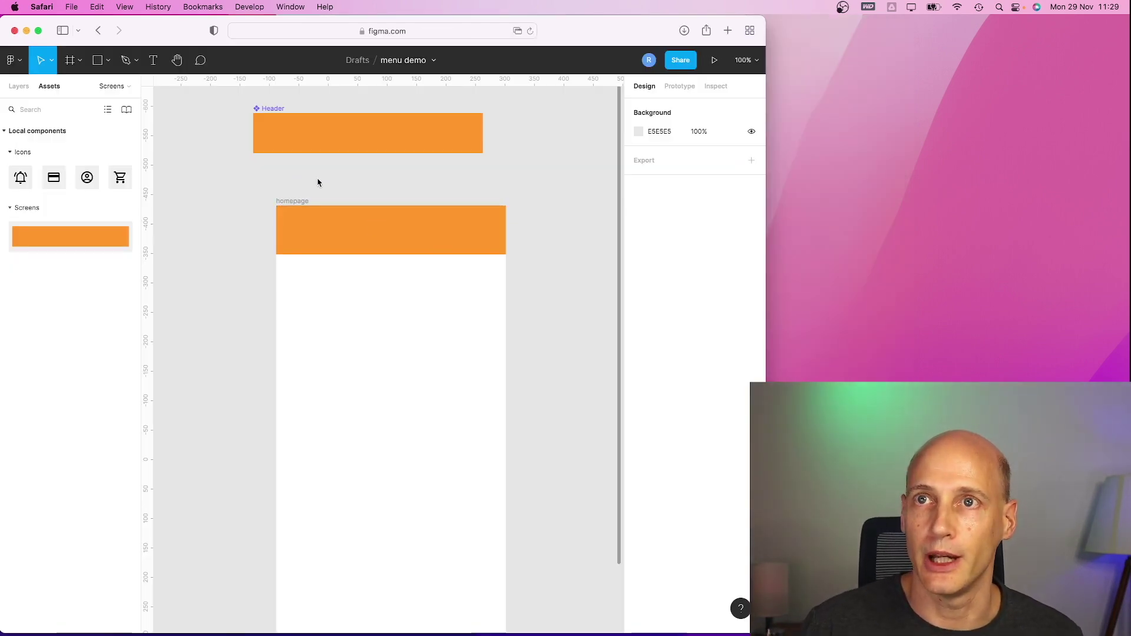
Add 'Workbench' text to the Header component and stretch its box over the whole header.
left_click(153, 60)
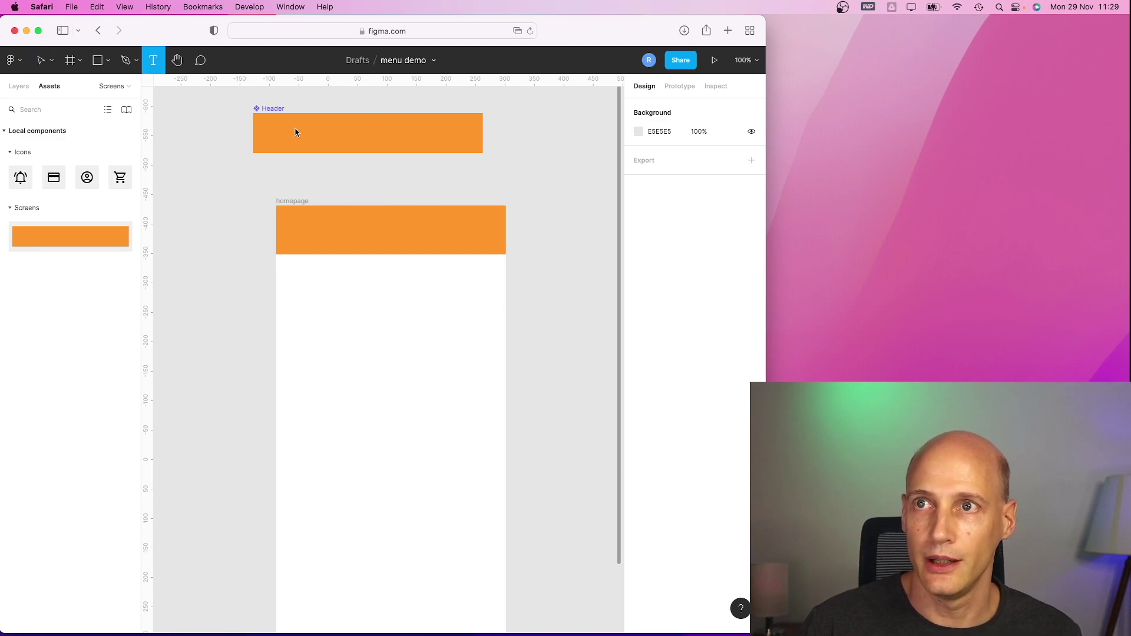
left_click_drag(276, 124, 463, 145)
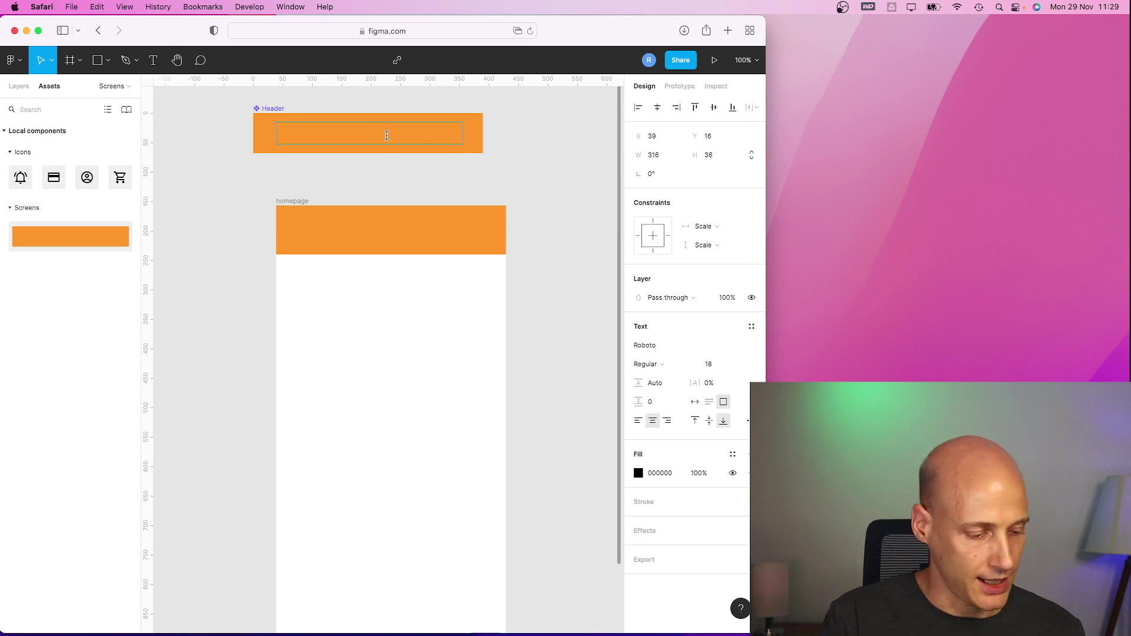
type("Worb")
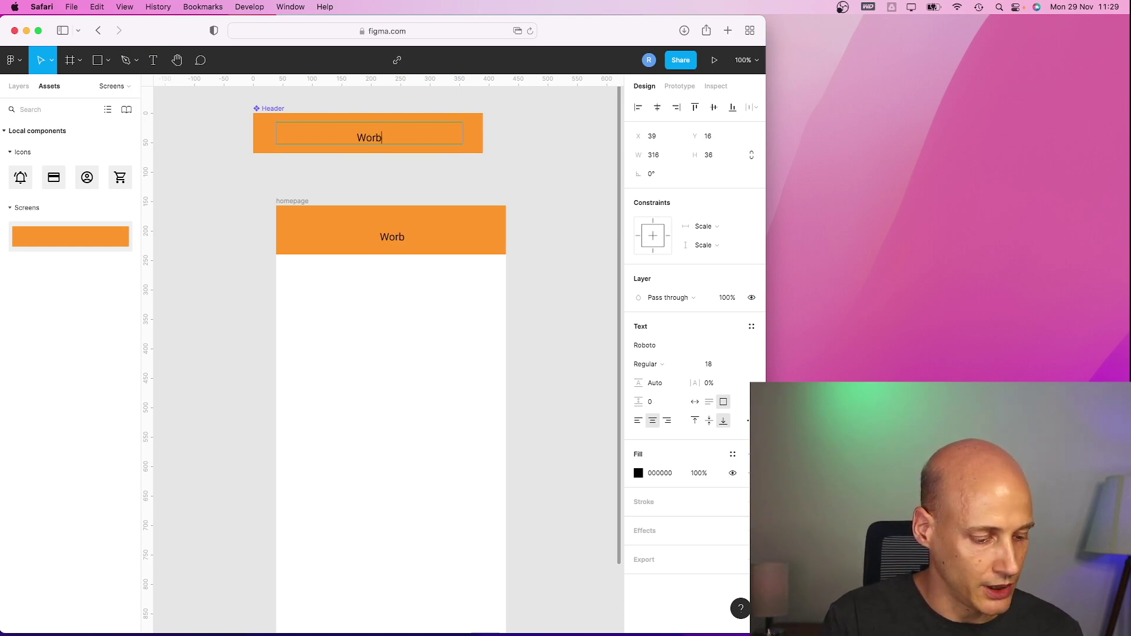
key("BackSpace")
type("kbench")
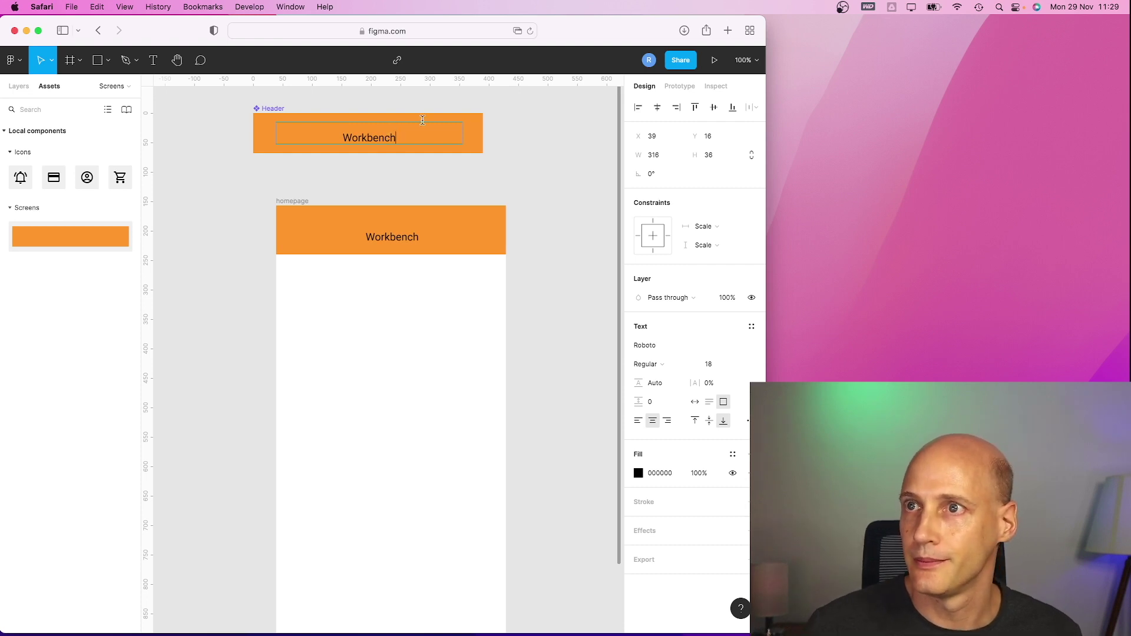
key("Escape")
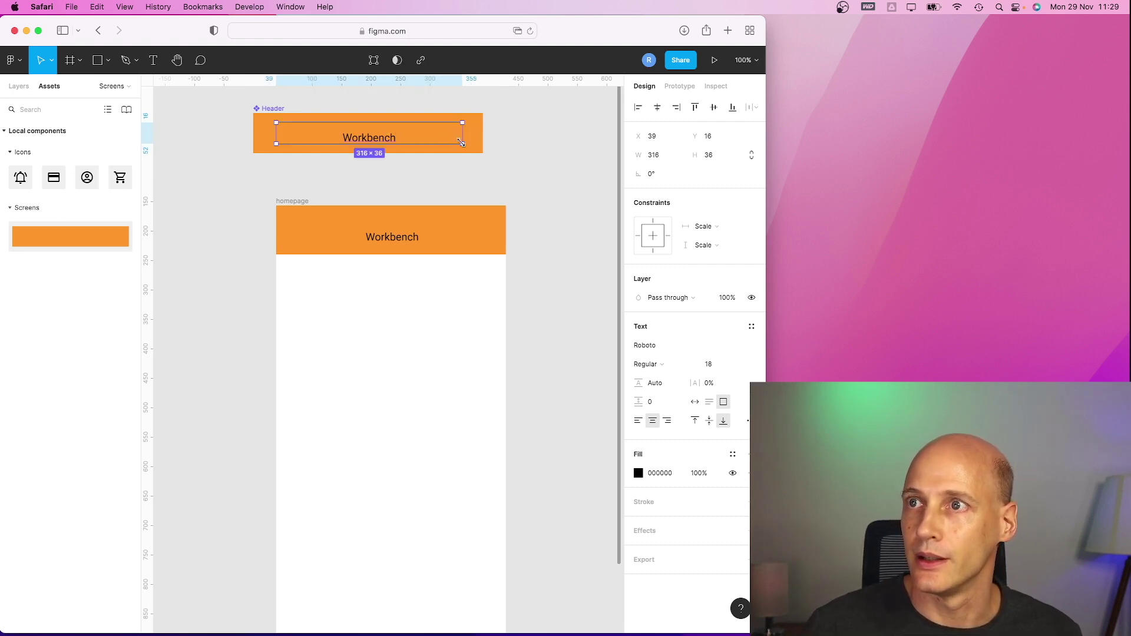
left_click_drag(461, 143, 483, 153)
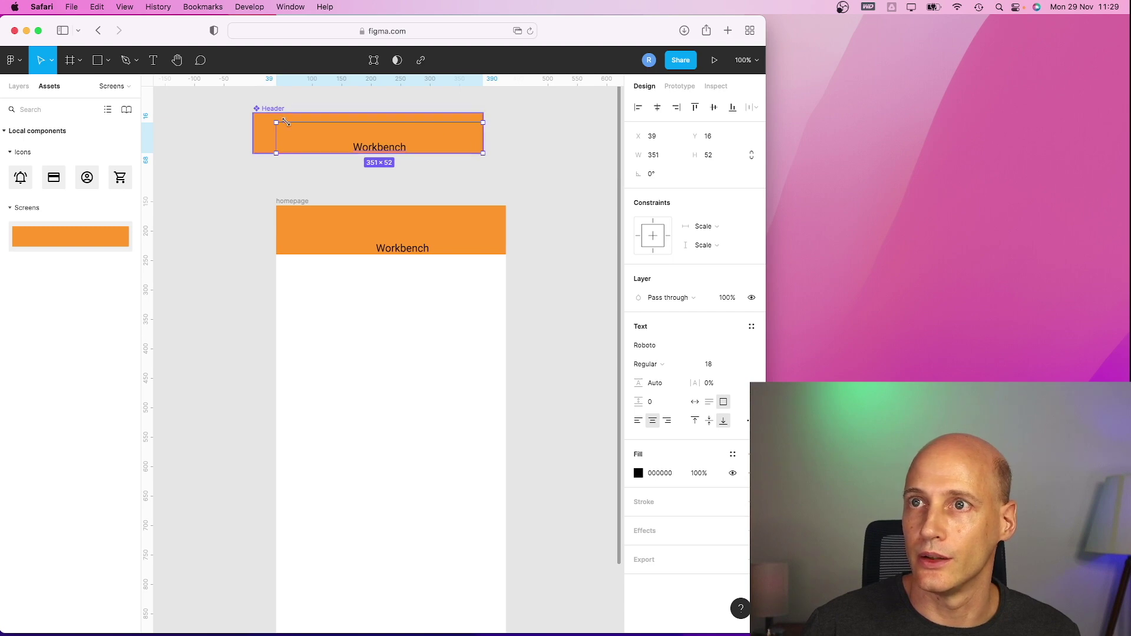
left_click_drag(277, 122, 252, 112)
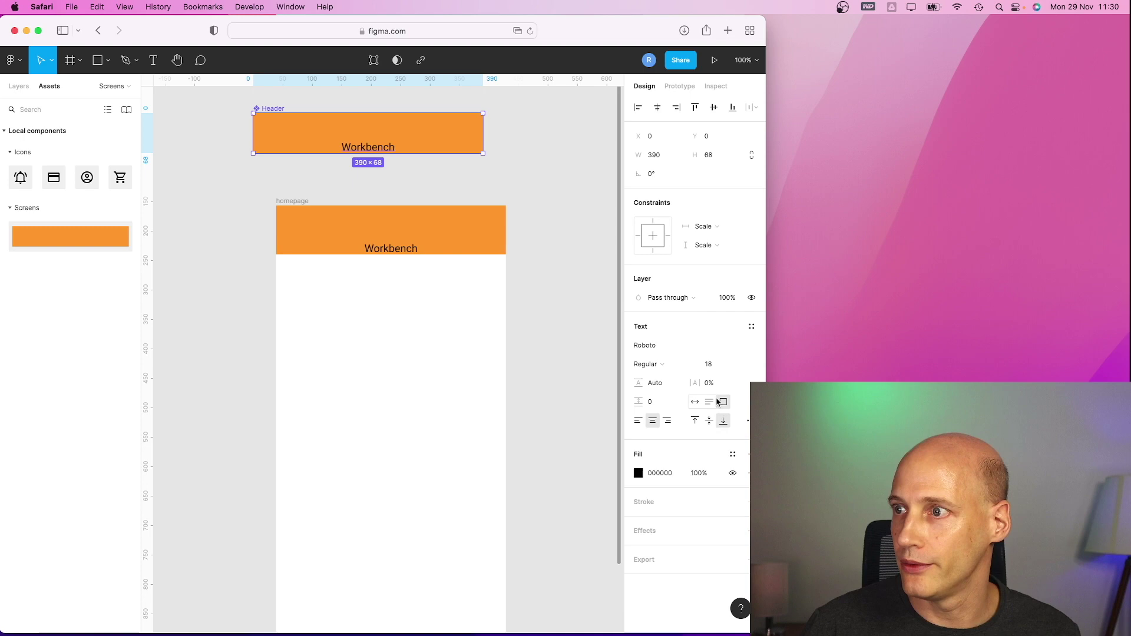
Set the Workbench title to size 24, Medium weight, and check it on the homepage instance.
left_click(714, 365)
left_click(738, 365)
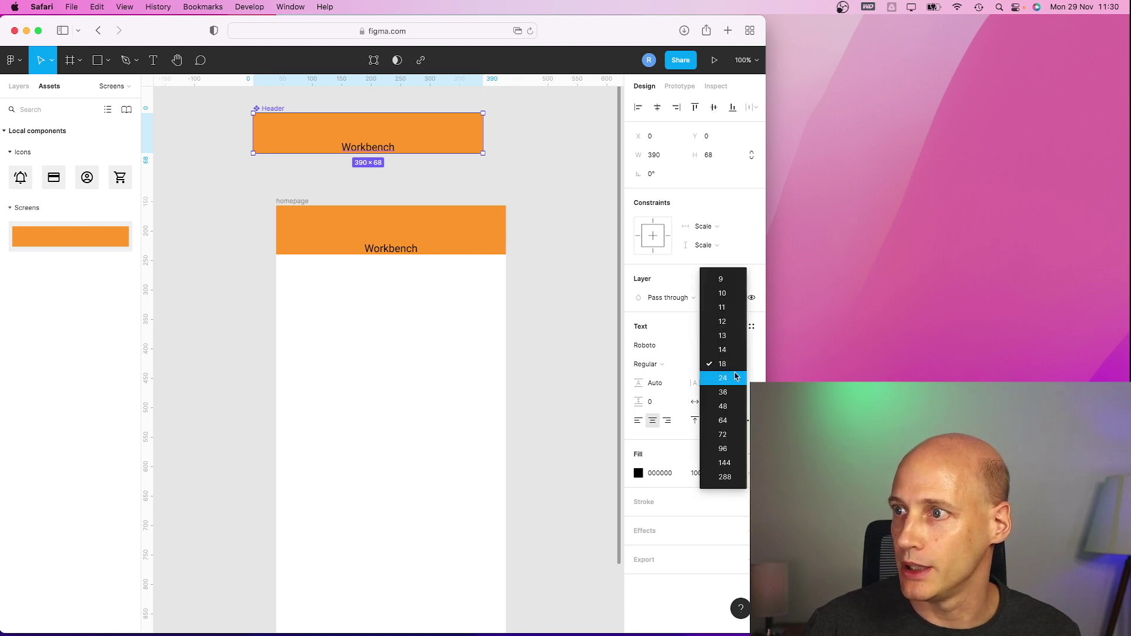
left_click(732, 379)
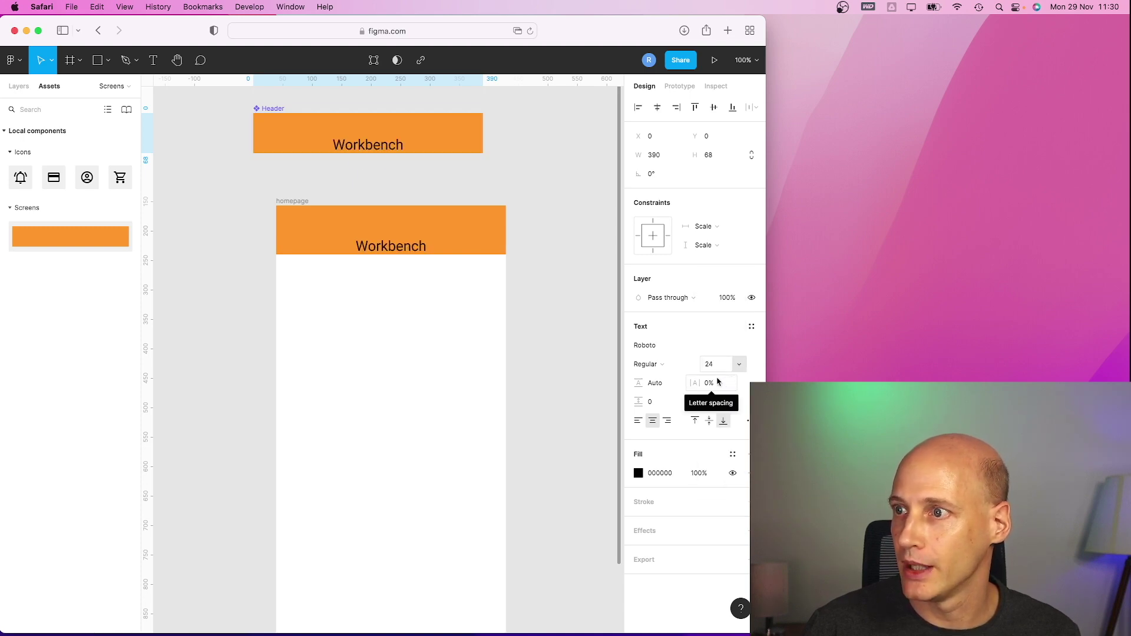
left_click(653, 364)
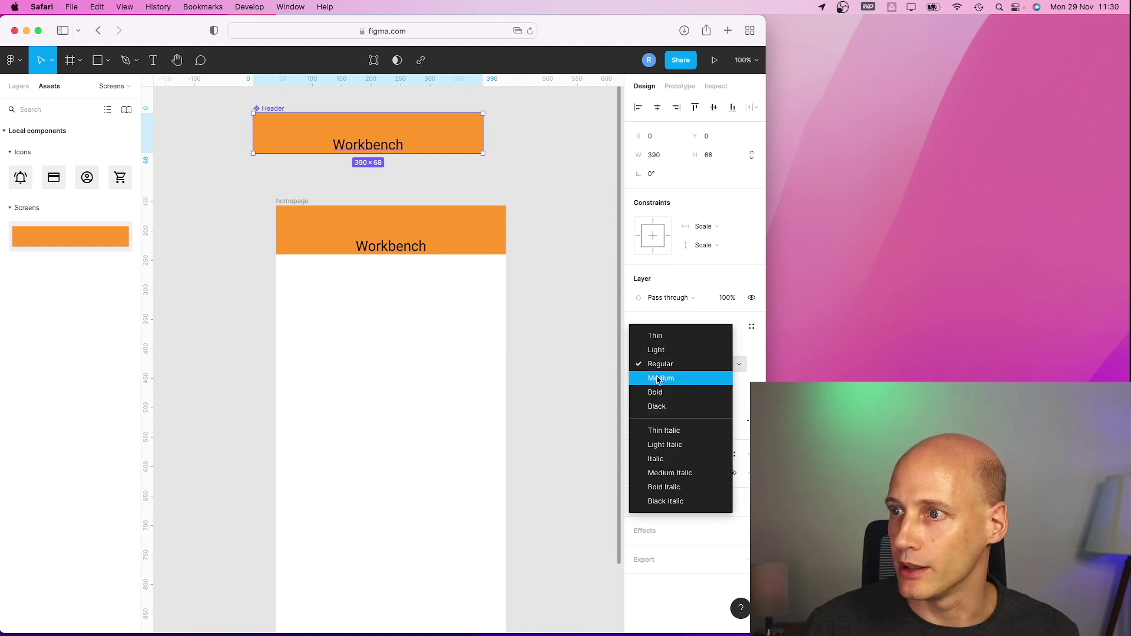
left_click(658, 378)
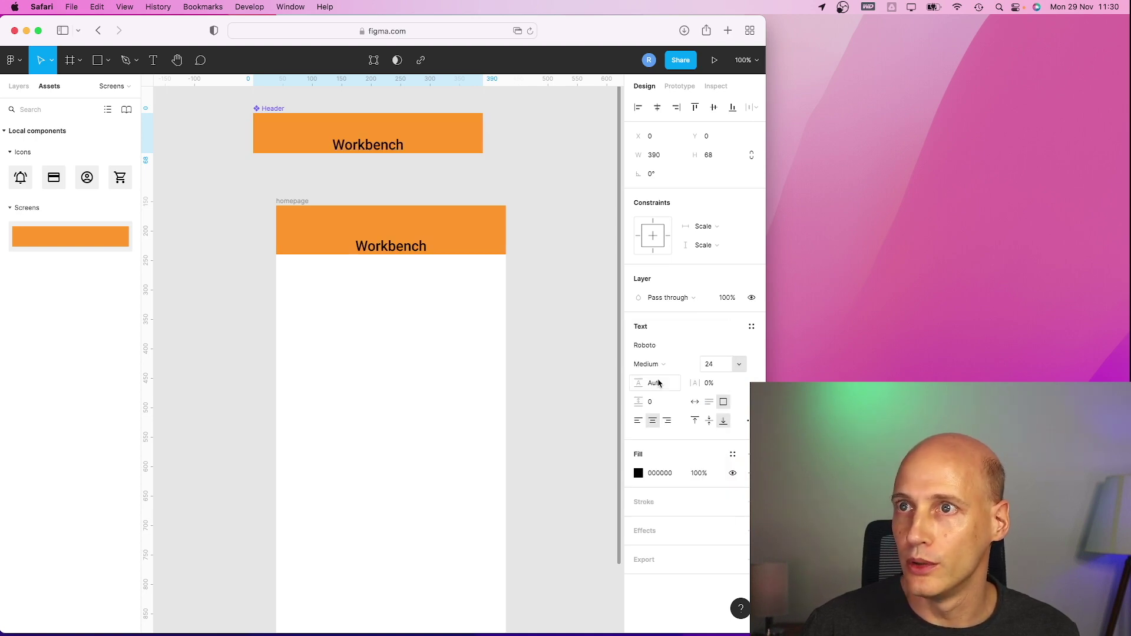
left_click(536, 259)
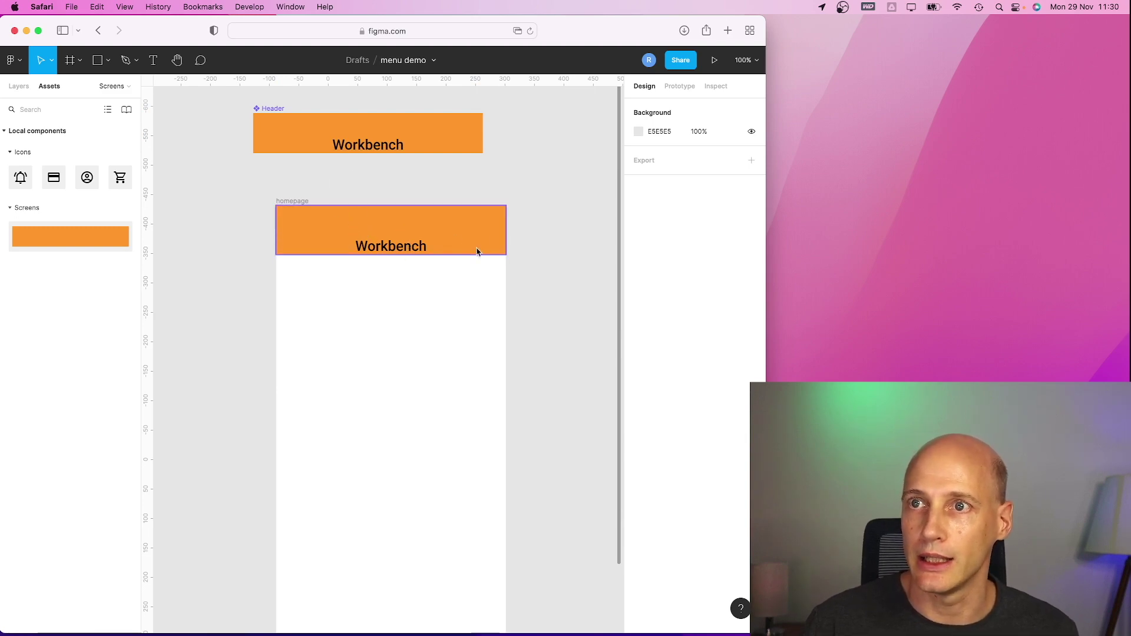
left_click(434, 232)
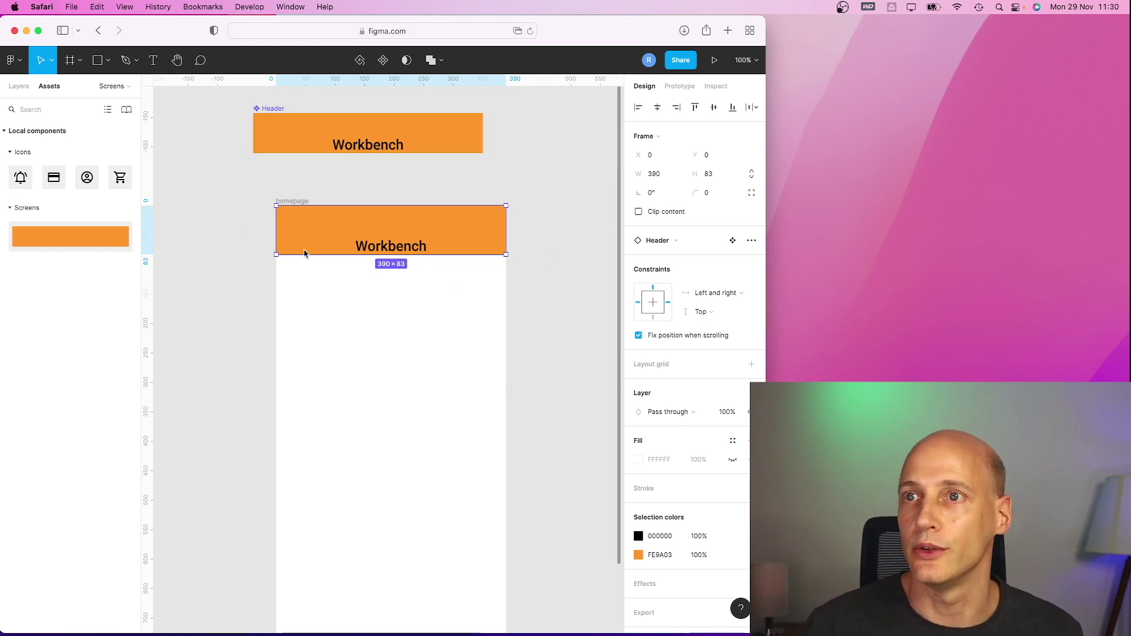
left_click(558, 264)
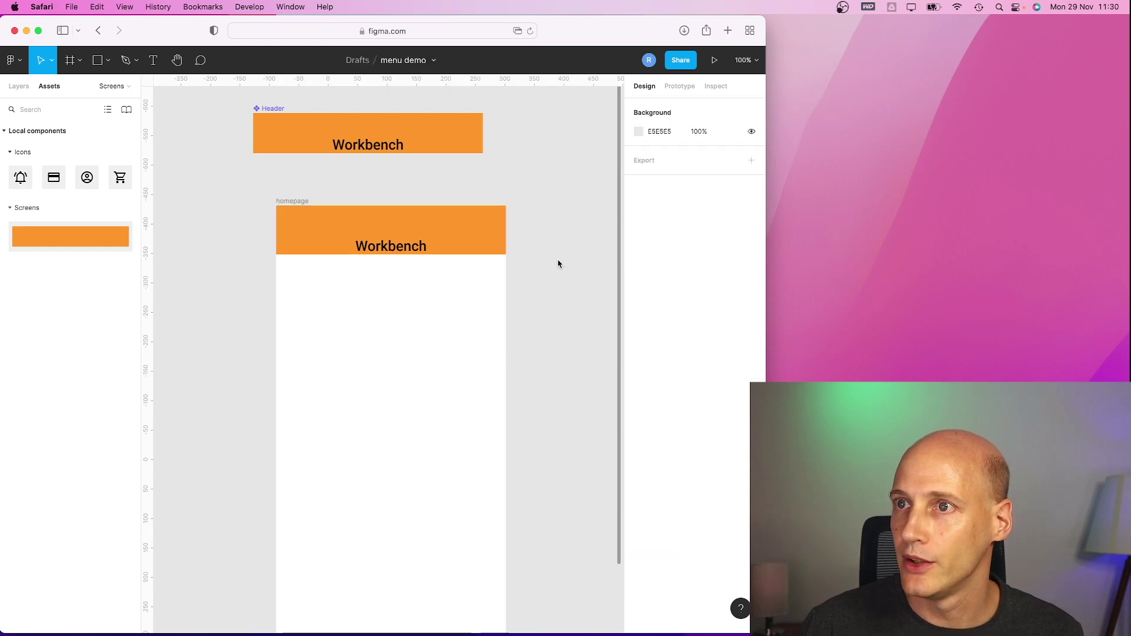
left_click(715, 62)
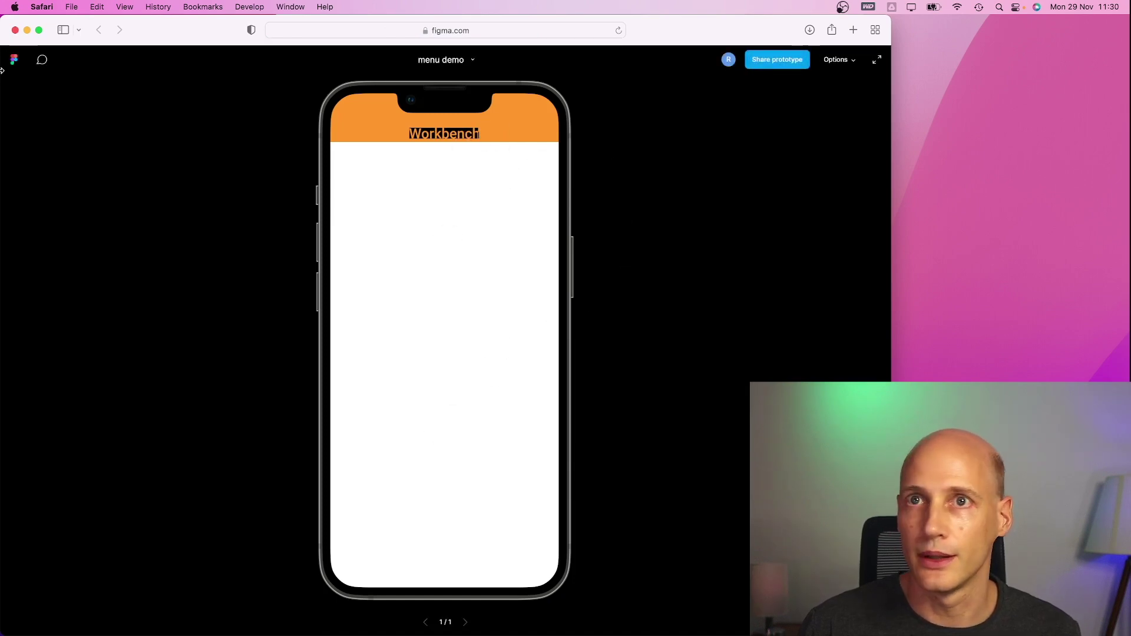
left_click(15, 30)
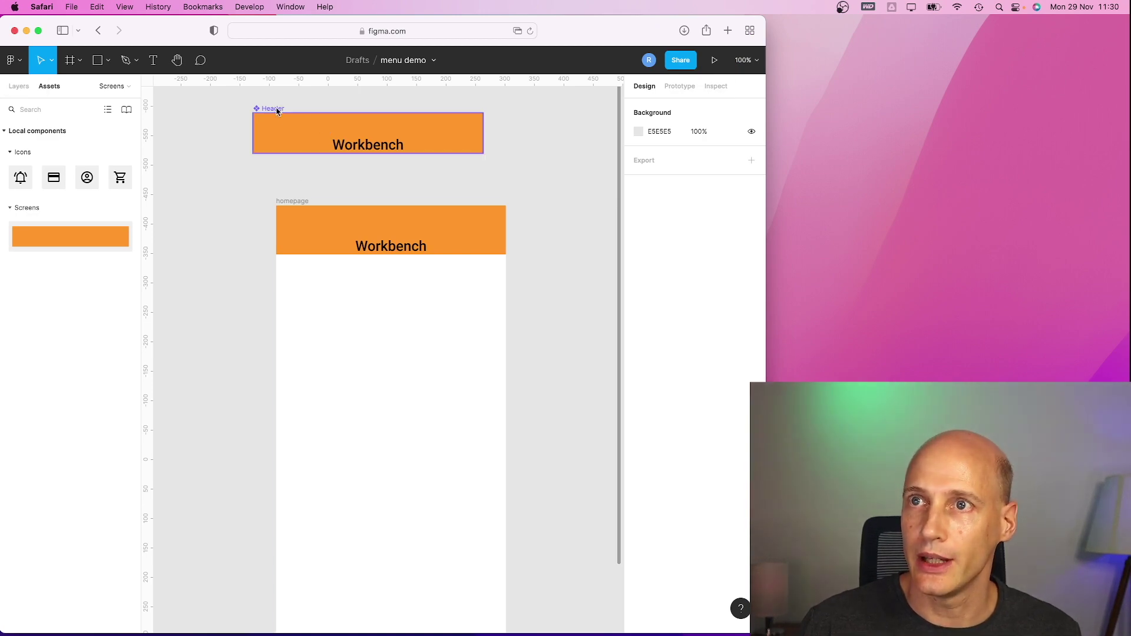
Shift the Header component left off the homepage and zoom out to see both.
left_click_drag(276, 110, 228, 118)
left_click(542, 256)
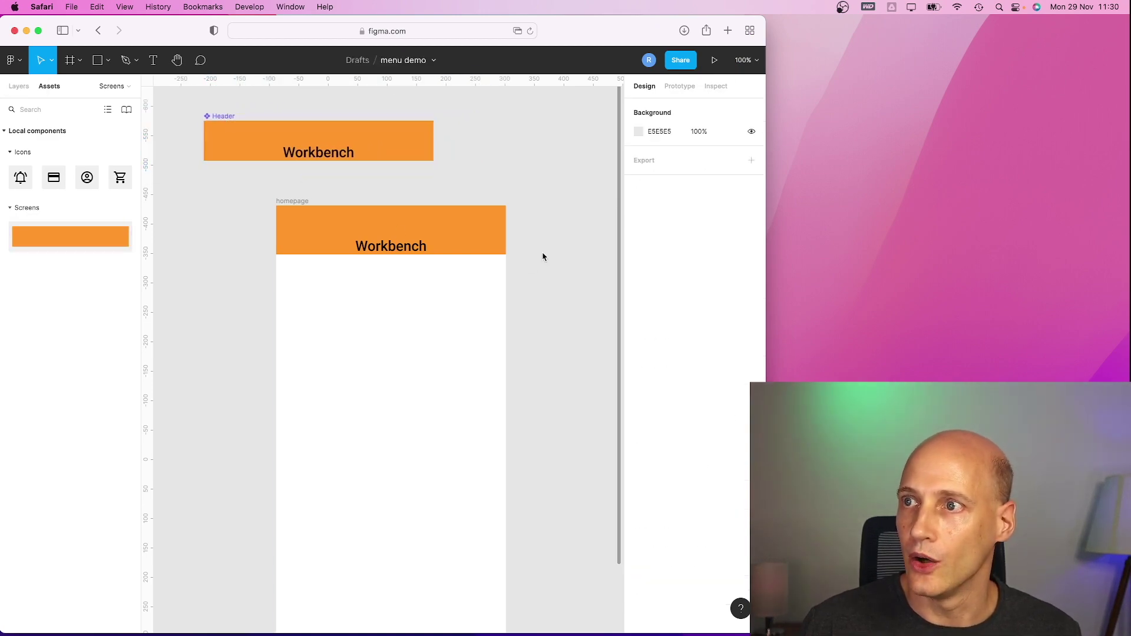
scroll(569, 389, "down", 5)
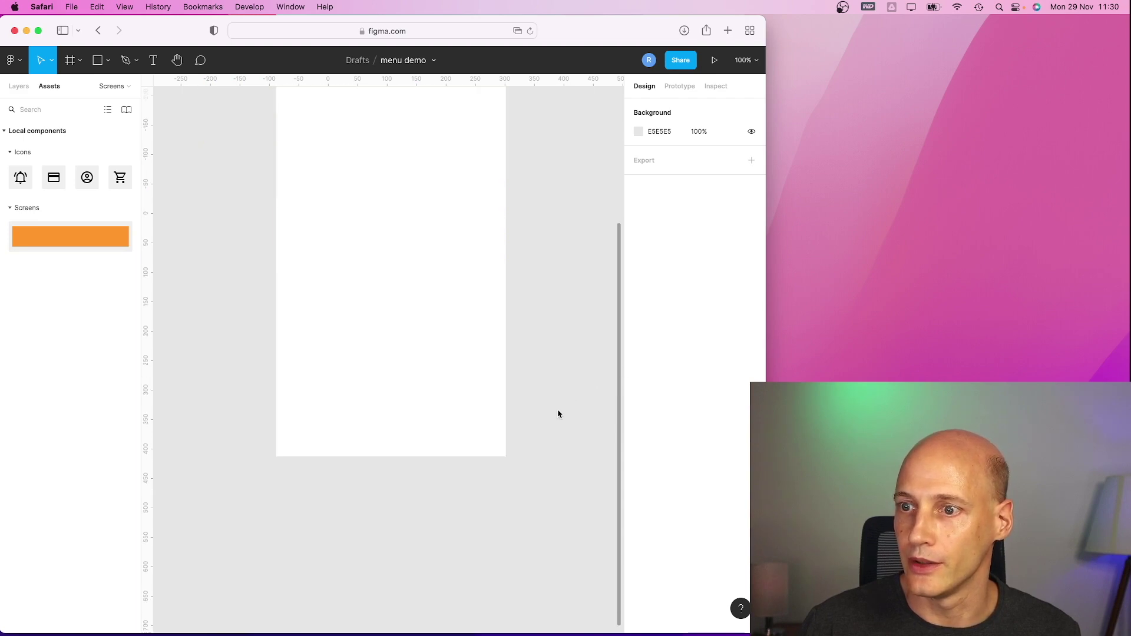
scroll(495, 362, "up", 3)
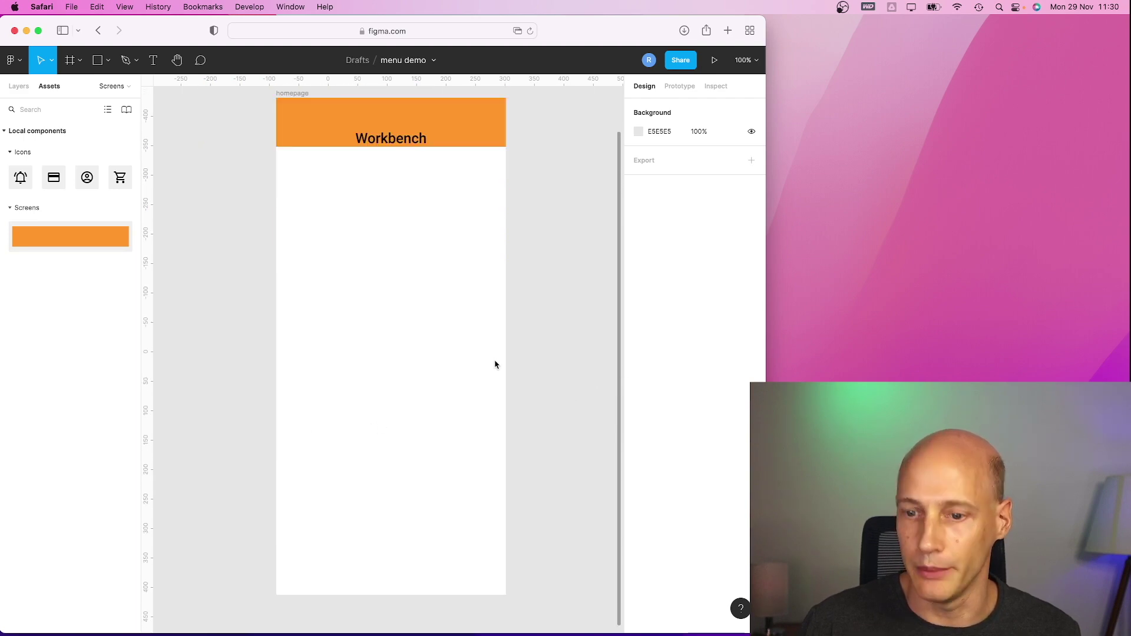
key("minus")
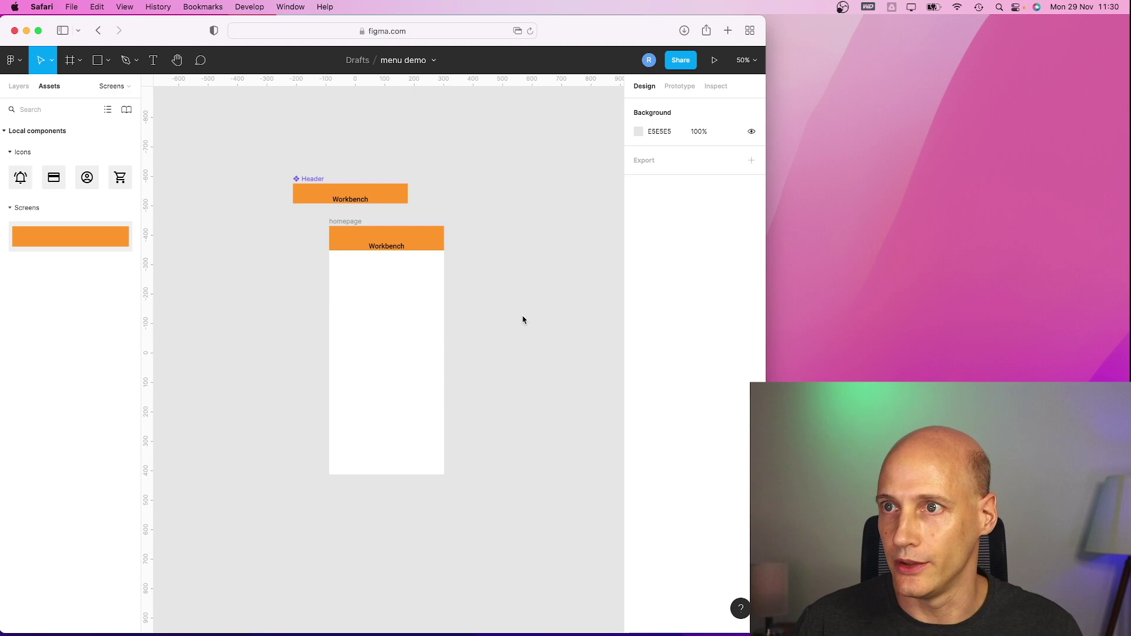
scroll(454, 318, "down", 1)
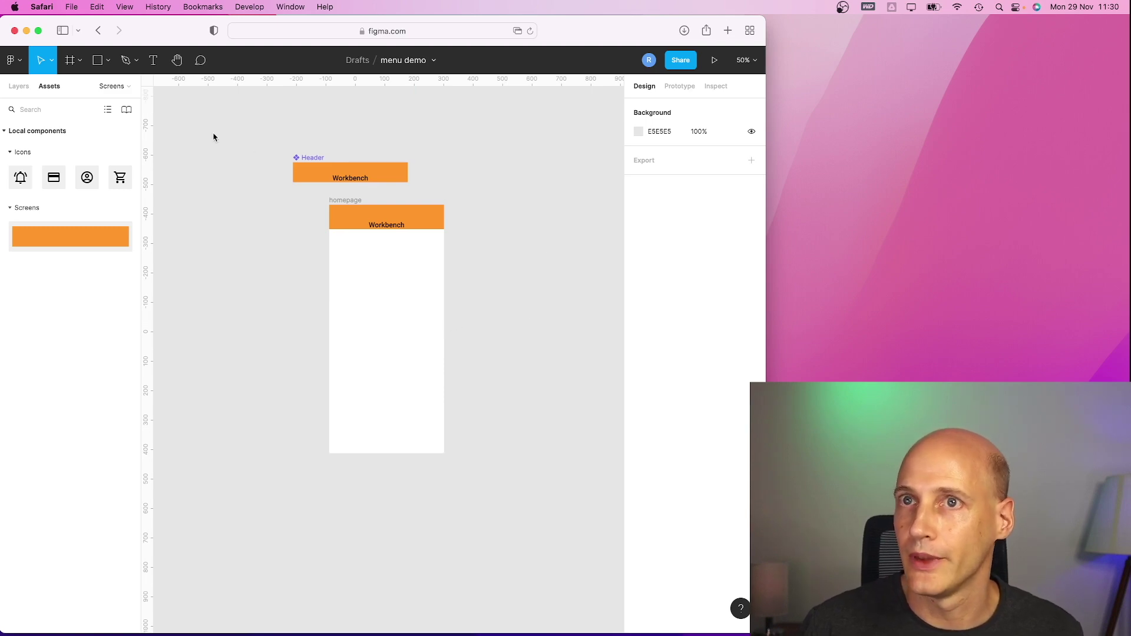
left_click(108, 60)
Draw a 424×68 rectangle beside the Header and make it a component named 'Footer'.
left_click(99, 87)
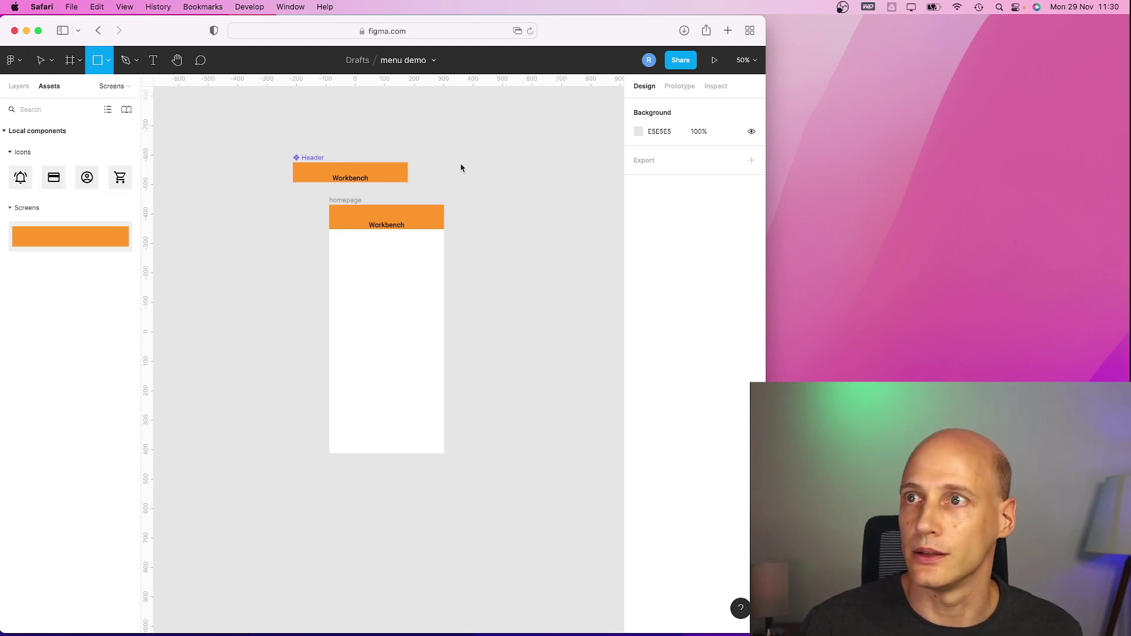
left_click_drag(452, 163, 577, 185)
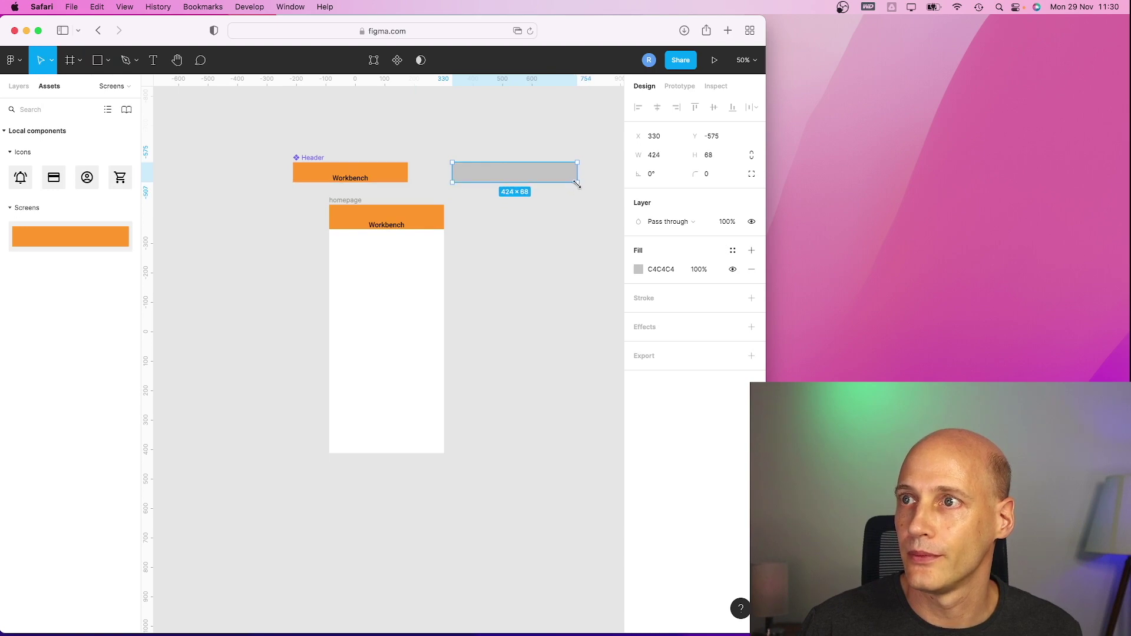
left_click(563, 223)
left_click(520, 173)
right_click(519, 173)
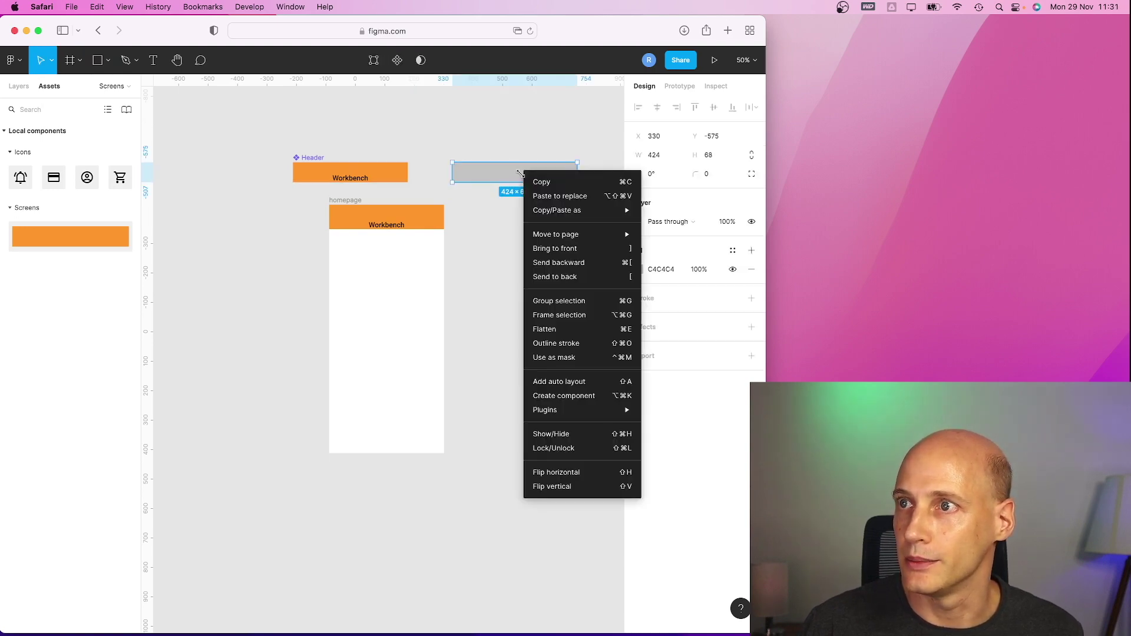
left_click(574, 395)
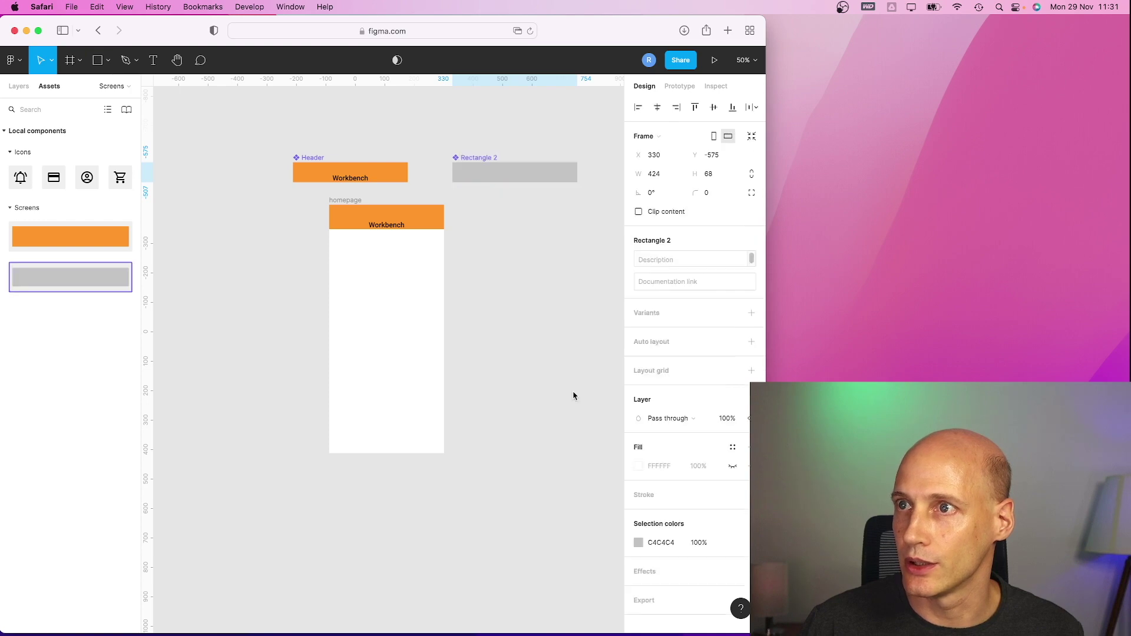
double_click(484, 158)
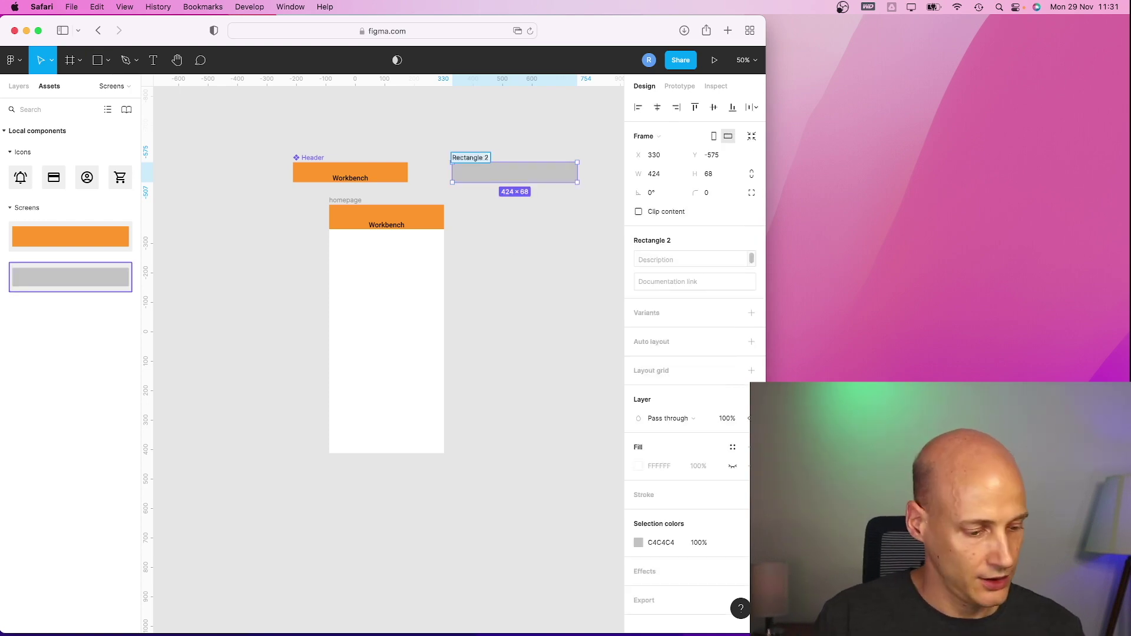
type("Footer")
key("Return")
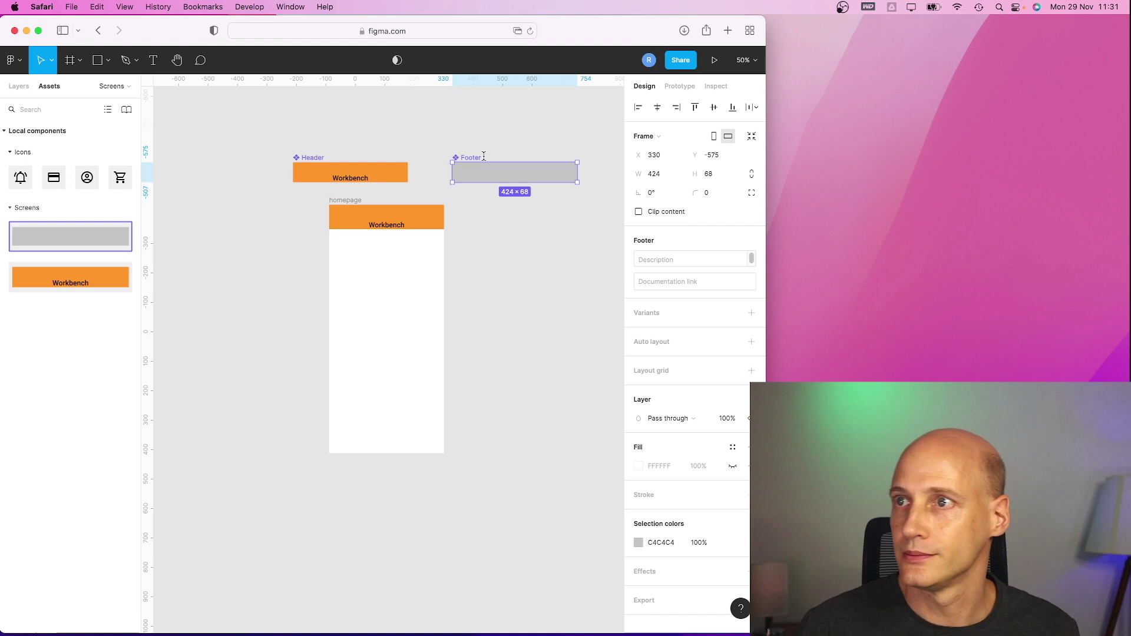
Fill the Footer with the document's orange, FE9A03.
left_click(568, 311)
left_click(536, 177)
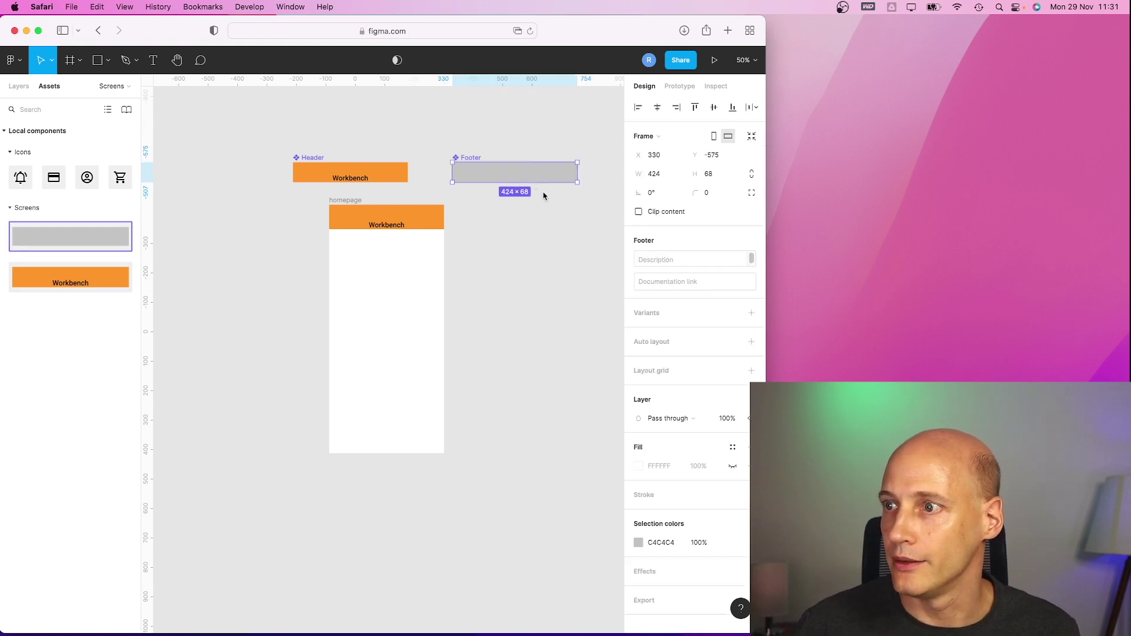
left_click(638, 543)
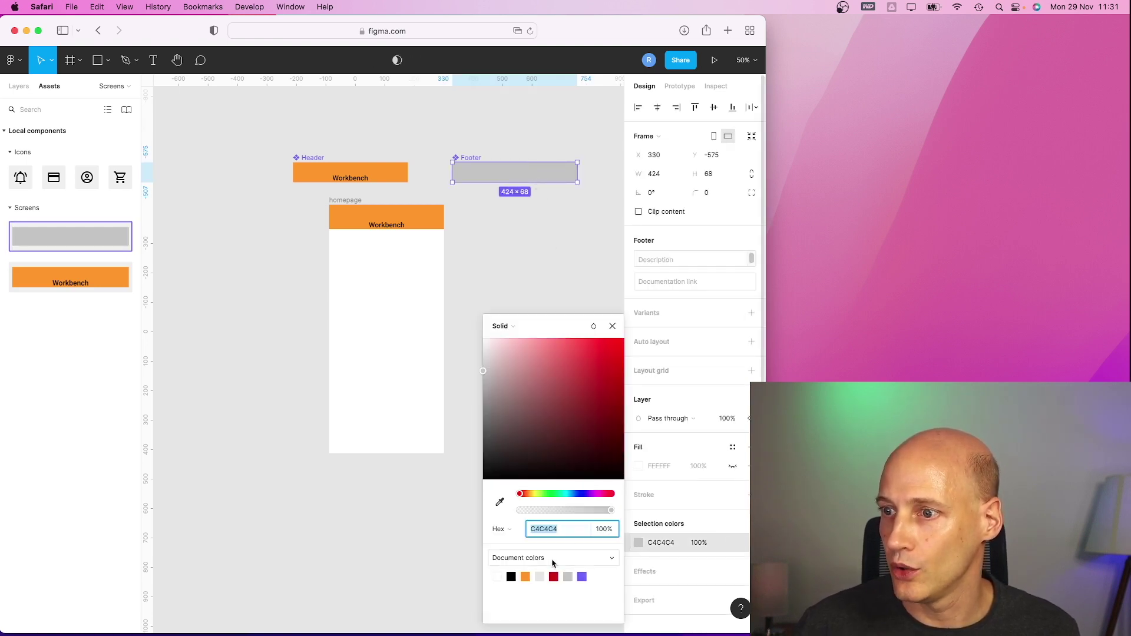
left_click(525, 577)
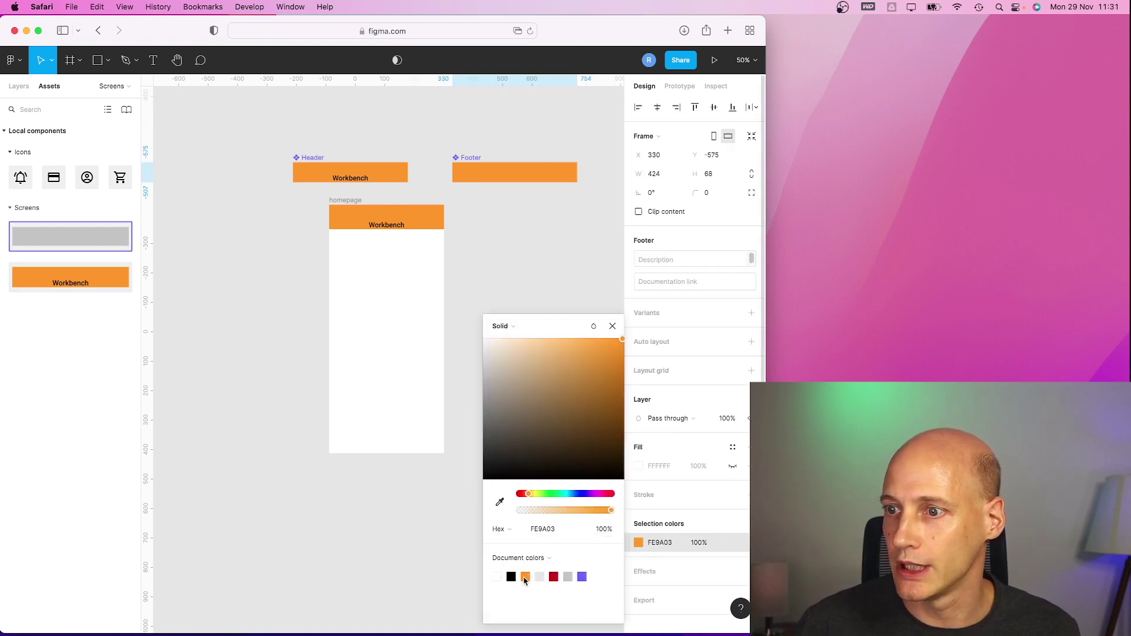
left_click(613, 326)
left_click(544, 266)
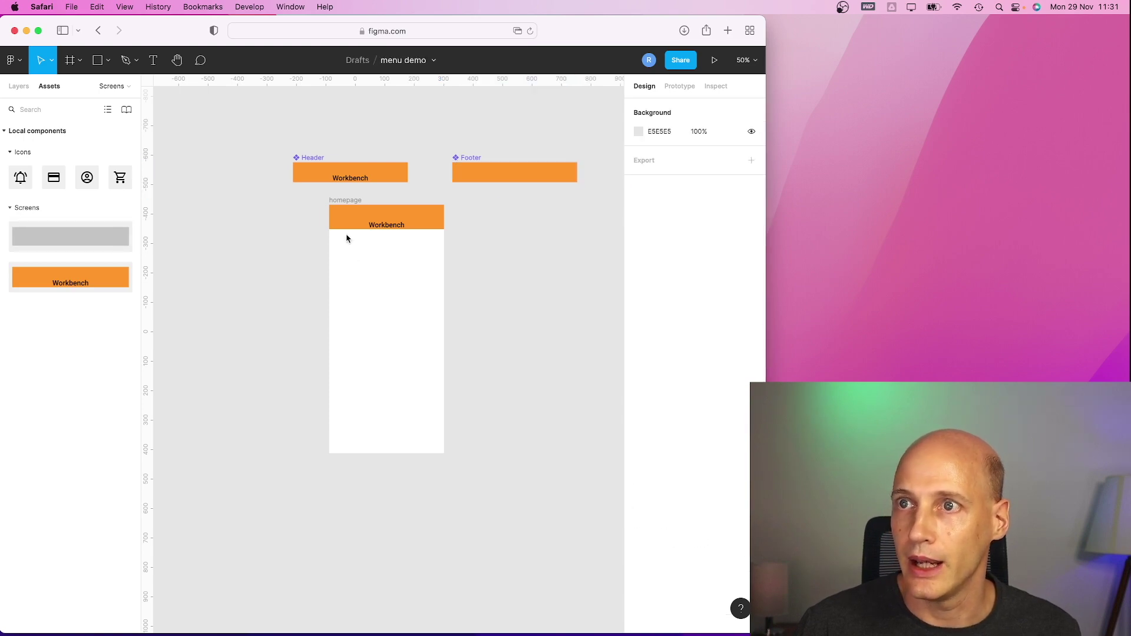
Drop a Footer instance from Assets into the homepage frame and size it to 390×69 along the bottom.
left_click(346, 200)
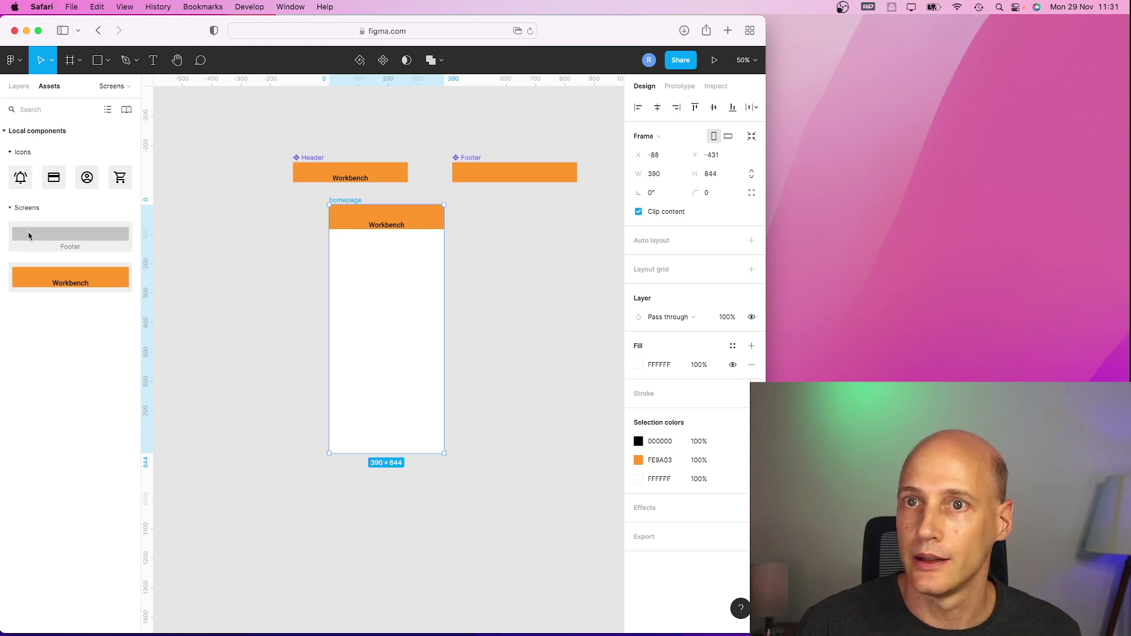
left_click_drag(150, 294, 329, 458)
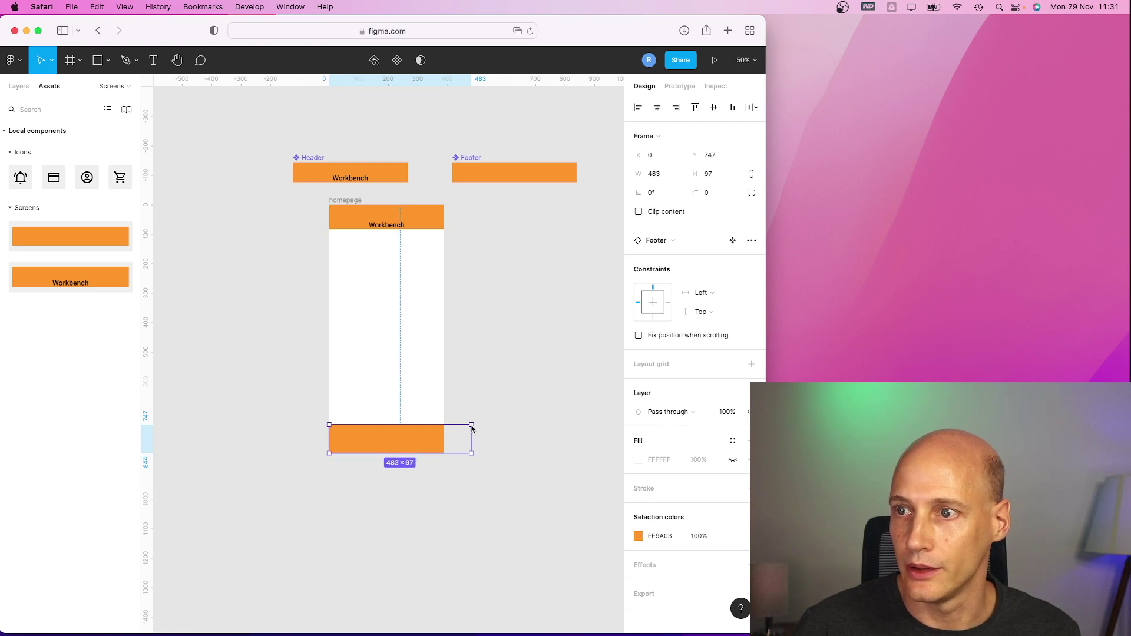
left_click_drag(472, 425, 443, 436)
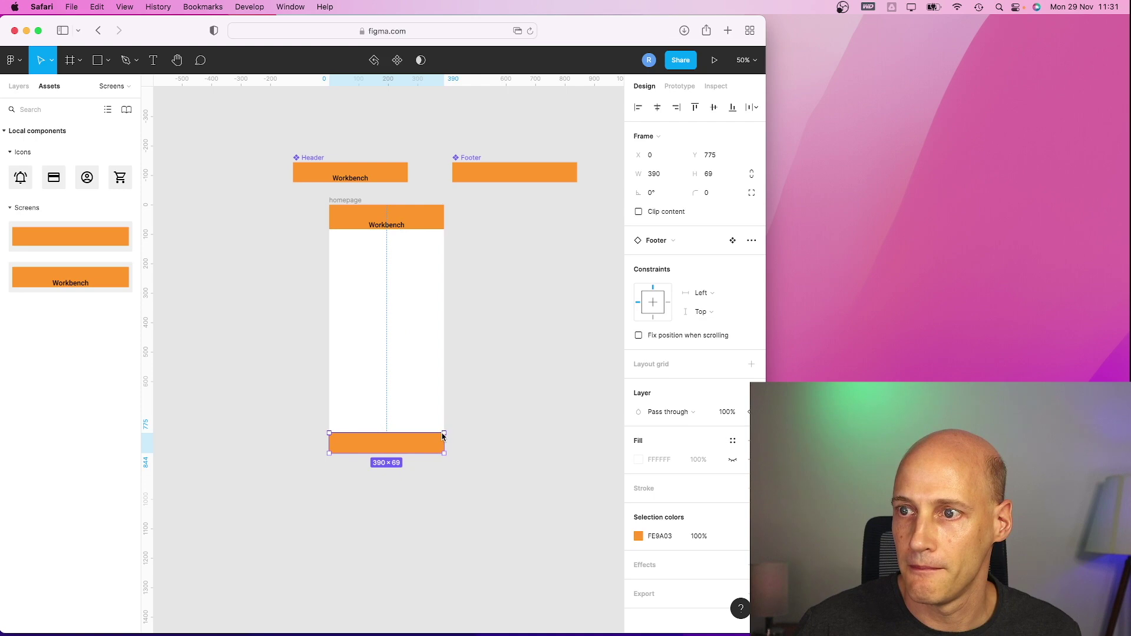
Set the footer's constraints to Left and right plus Bottom, and enable Fix position when scrolling.
left_click(473, 418)
left_click(410, 444)
left_click(700, 293)
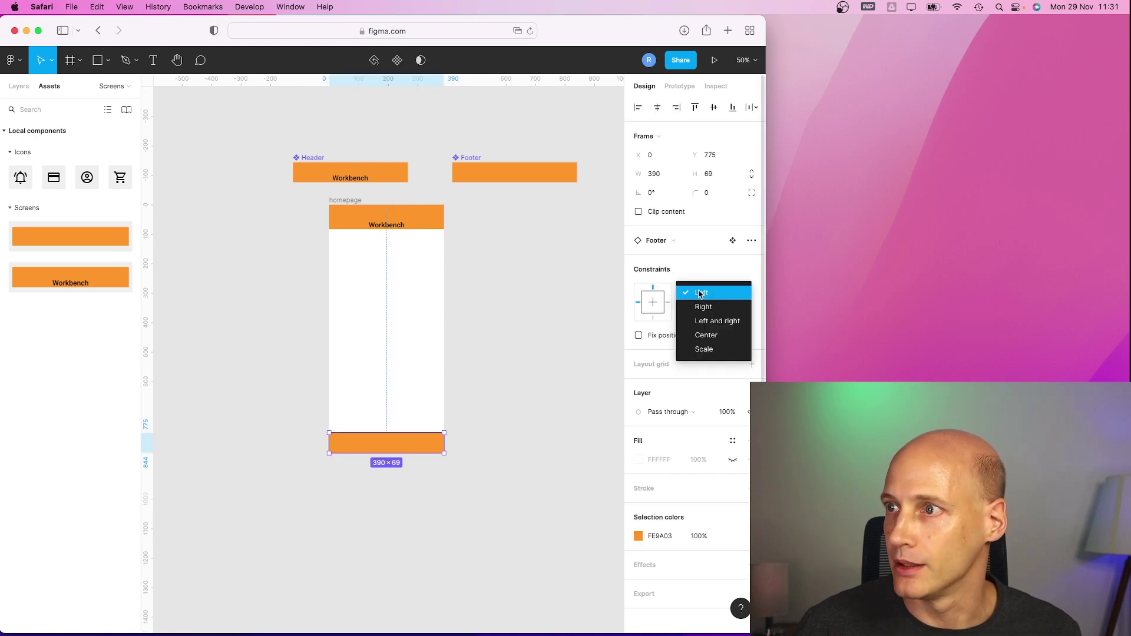
left_click(705, 325)
left_click(702, 311)
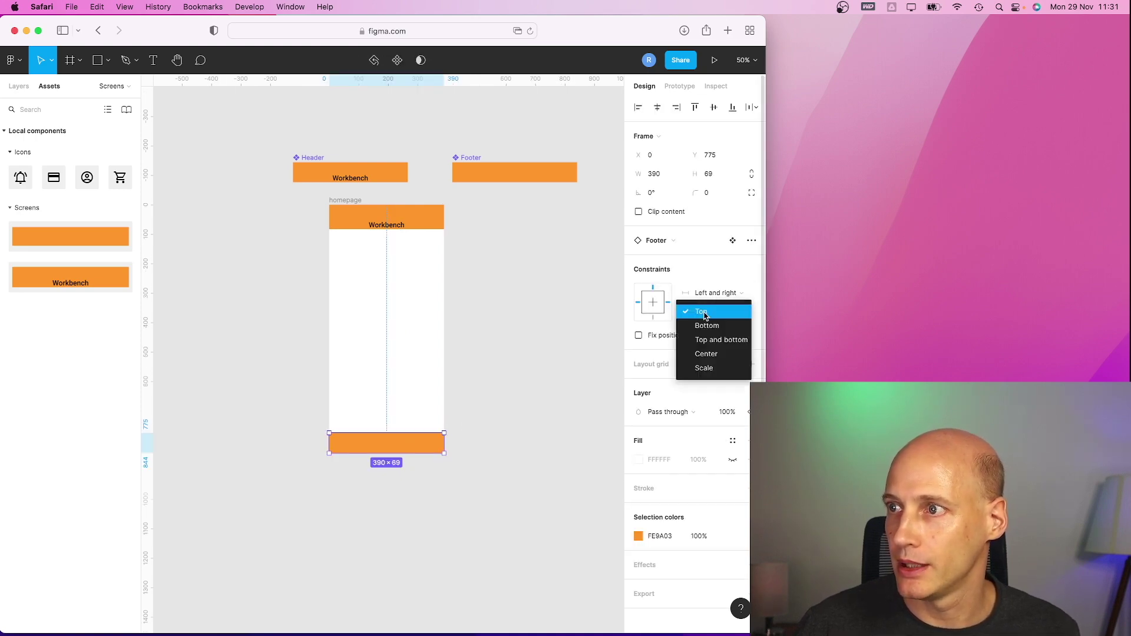
left_click(707, 327)
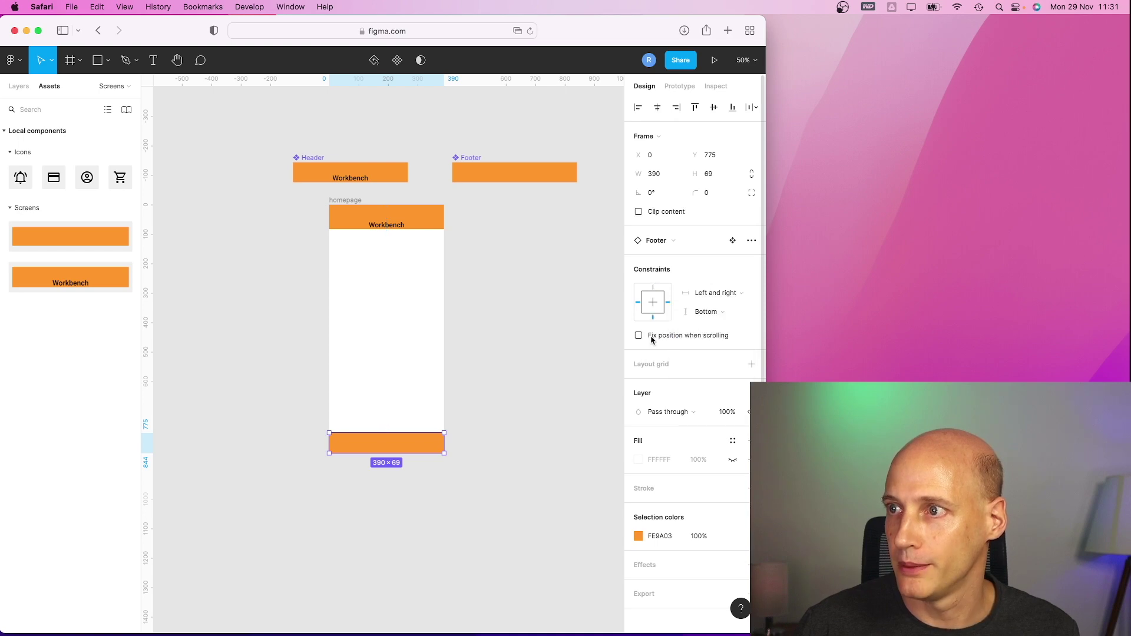
left_click(638, 336)
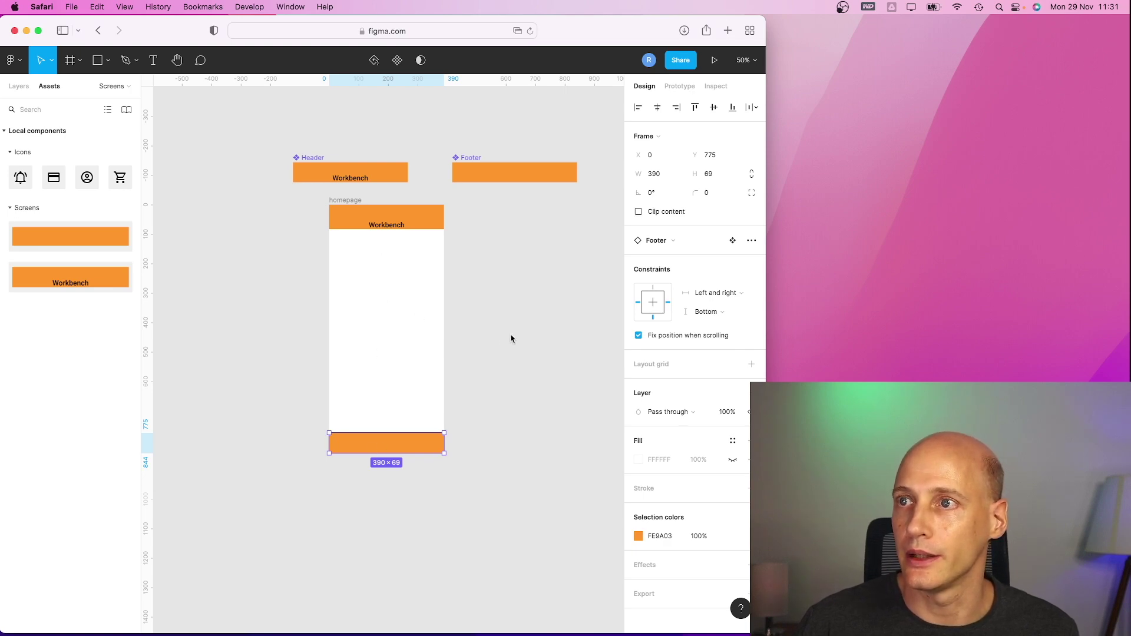
left_click(505, 365)
left_click(400, 438)
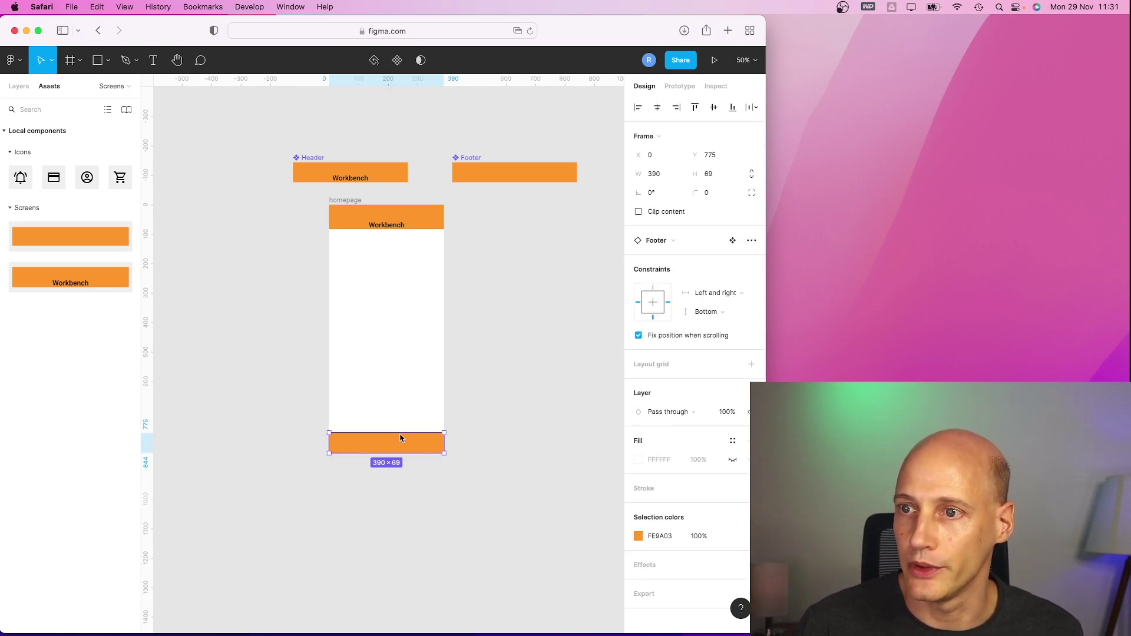
left_click(493, 317)
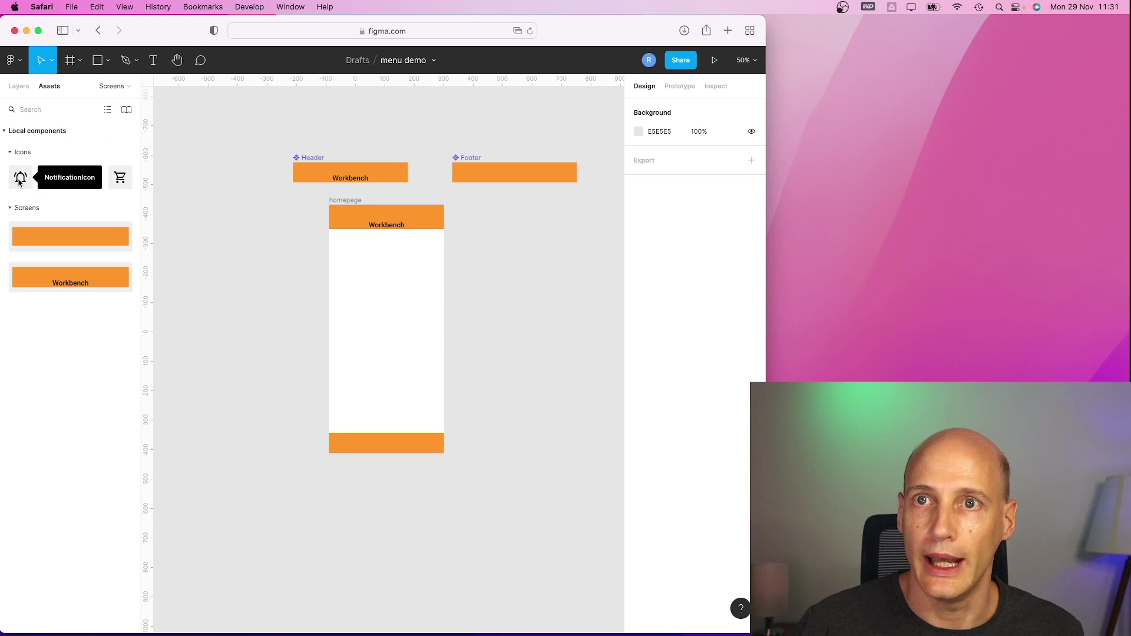
Give the Footer component horizontal auto layout with centred contents and Space between spacing.
left_click(475, 160)
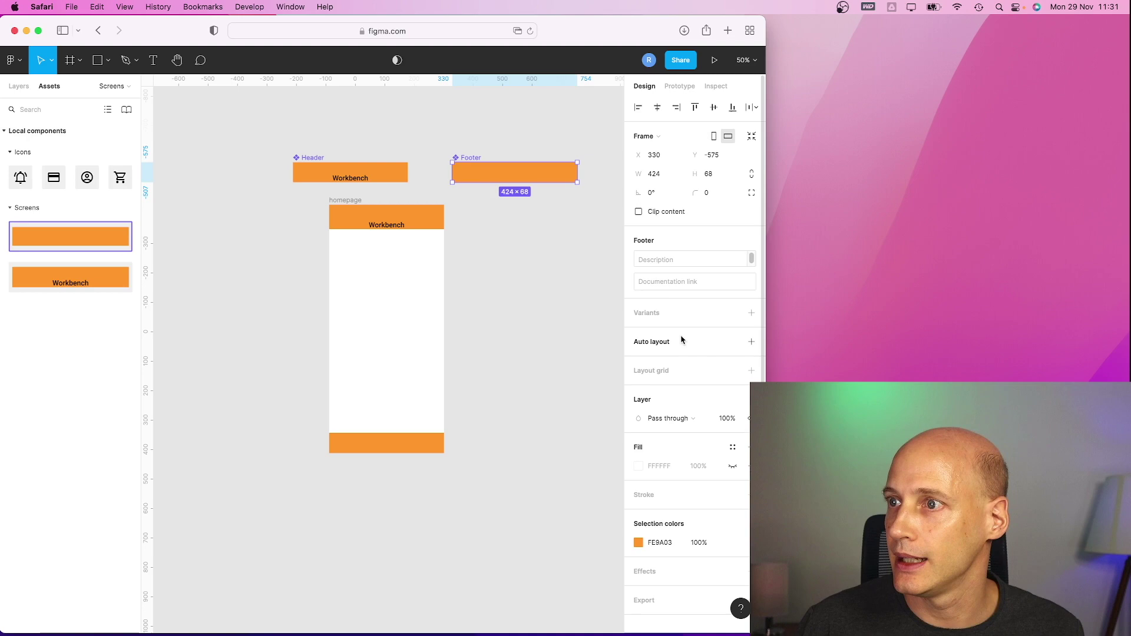
left_click(751, 343)
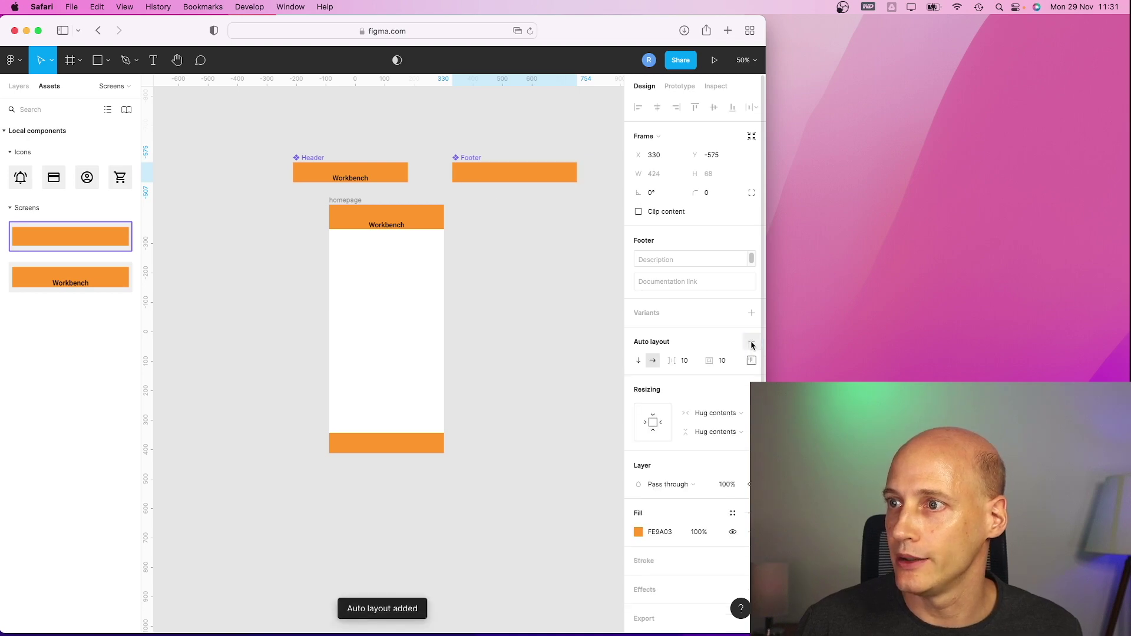
left_click(652, 361)
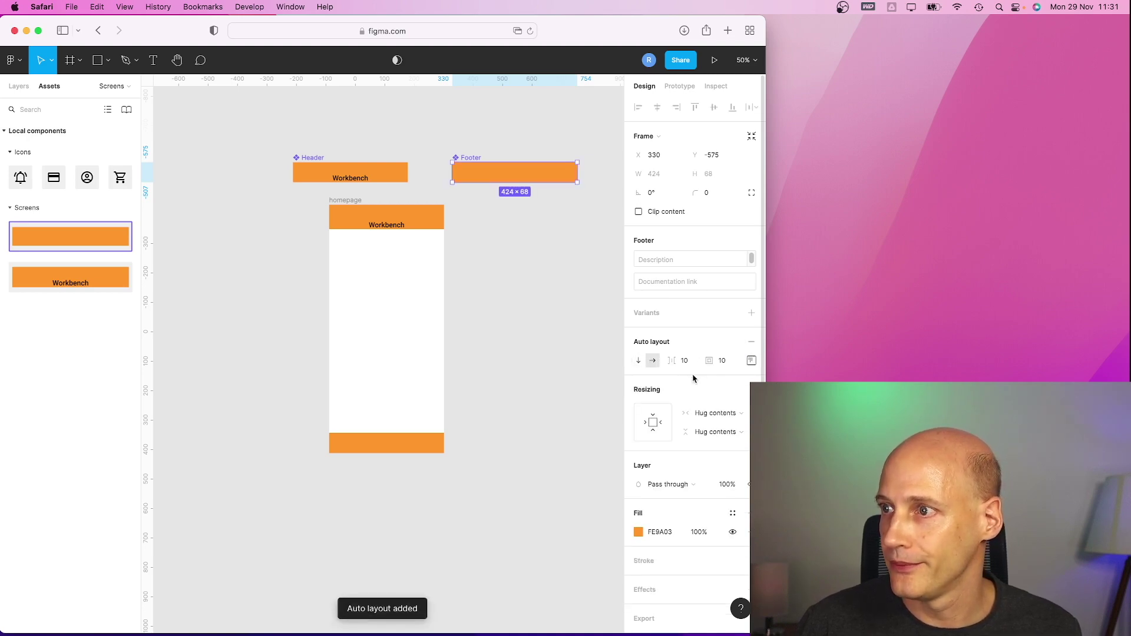
left_click(751, 360)
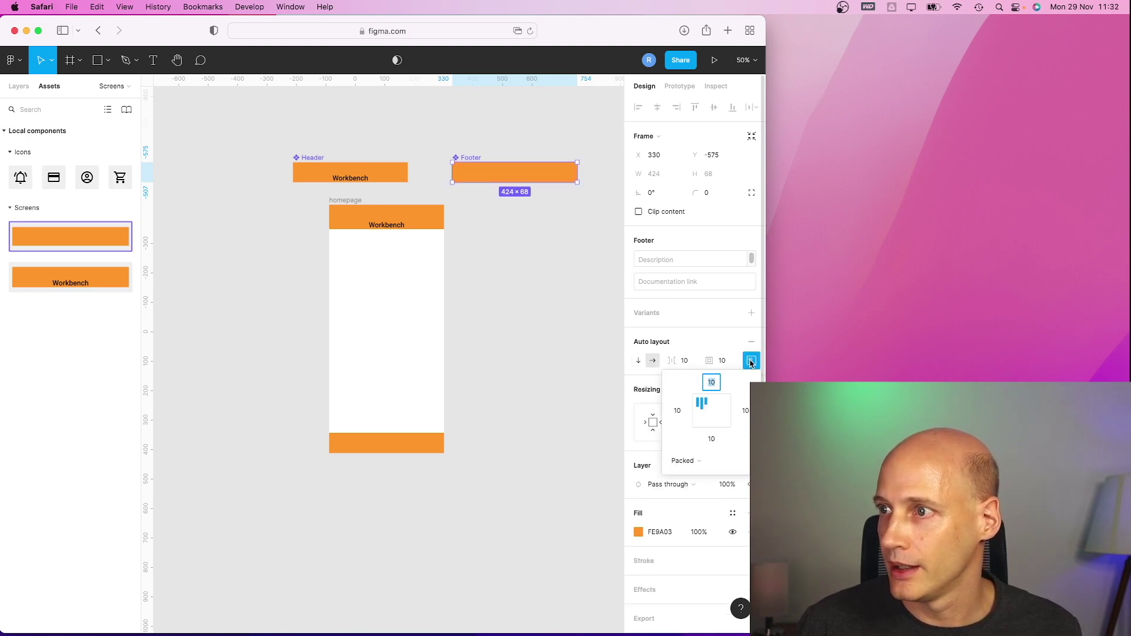
left_click(711, 416)
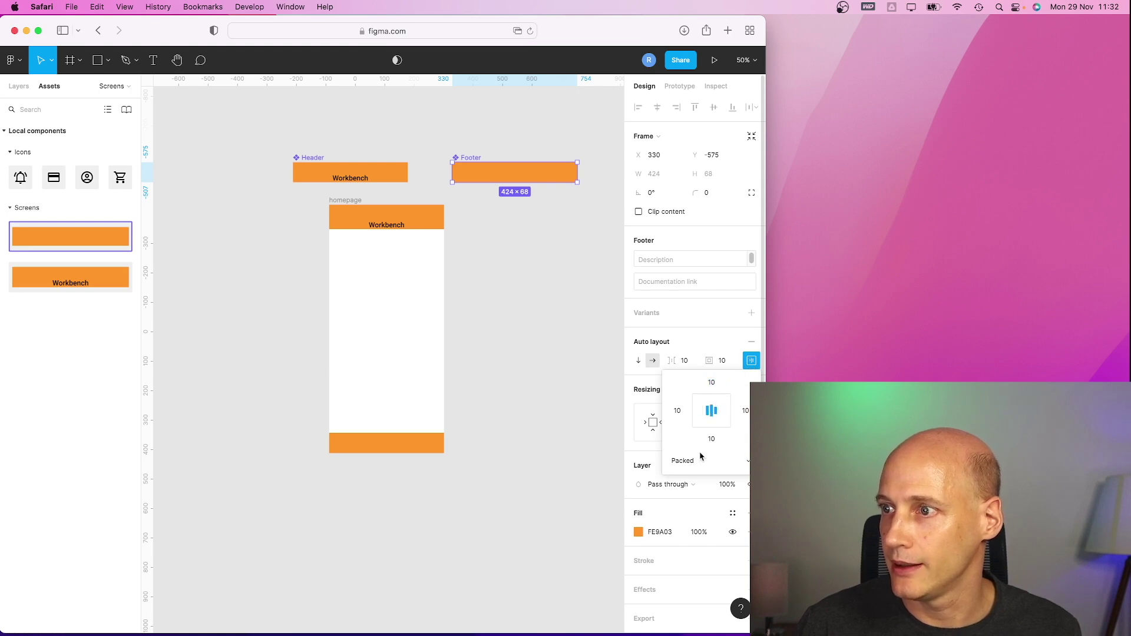
left_click(701, 459)
left_click(697, 476)
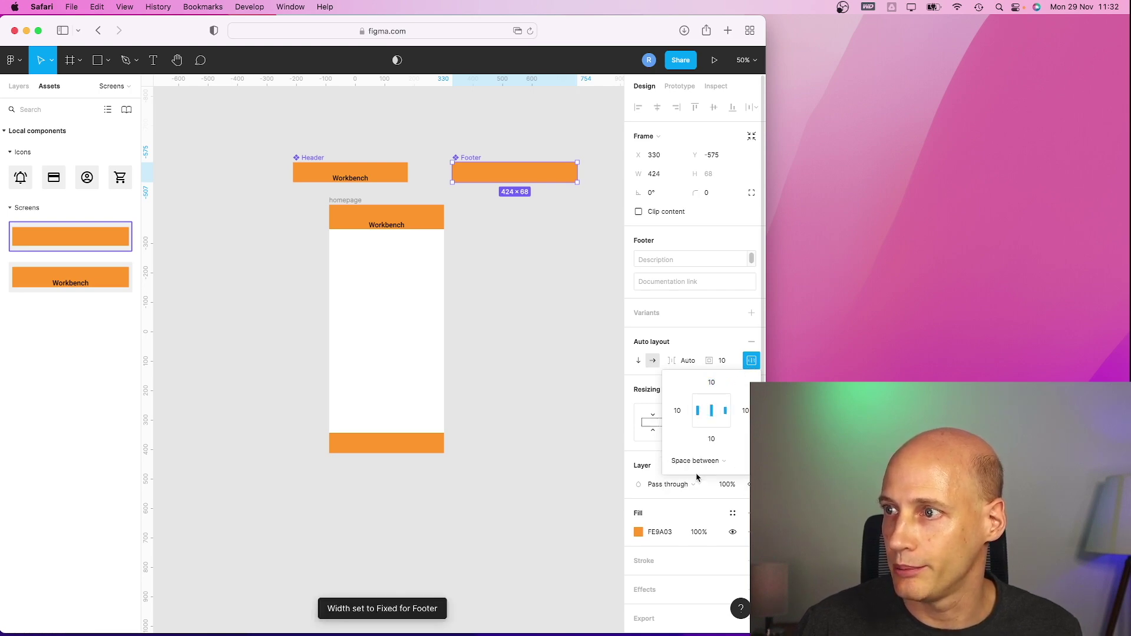
left_click(564, 271)
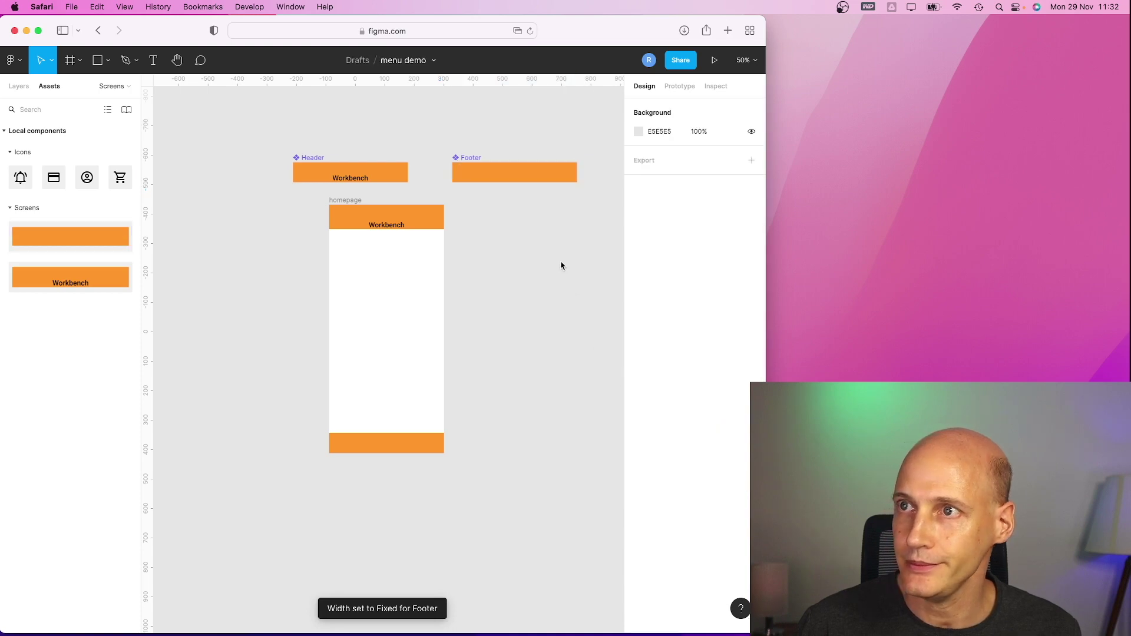
Drag NotificationIcon, PaymentIcon, ProfileIcon and ShoppingcartIcon from Assets into the Footer component.
left_click(468, 175)
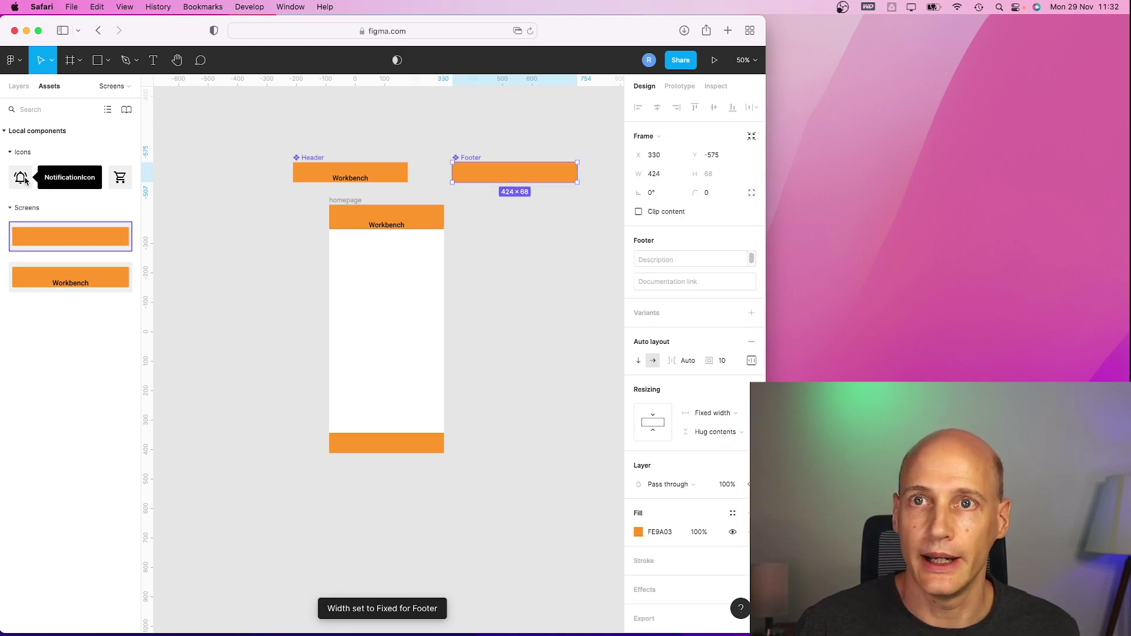
left_click_drag(21, 183, 495, 180)
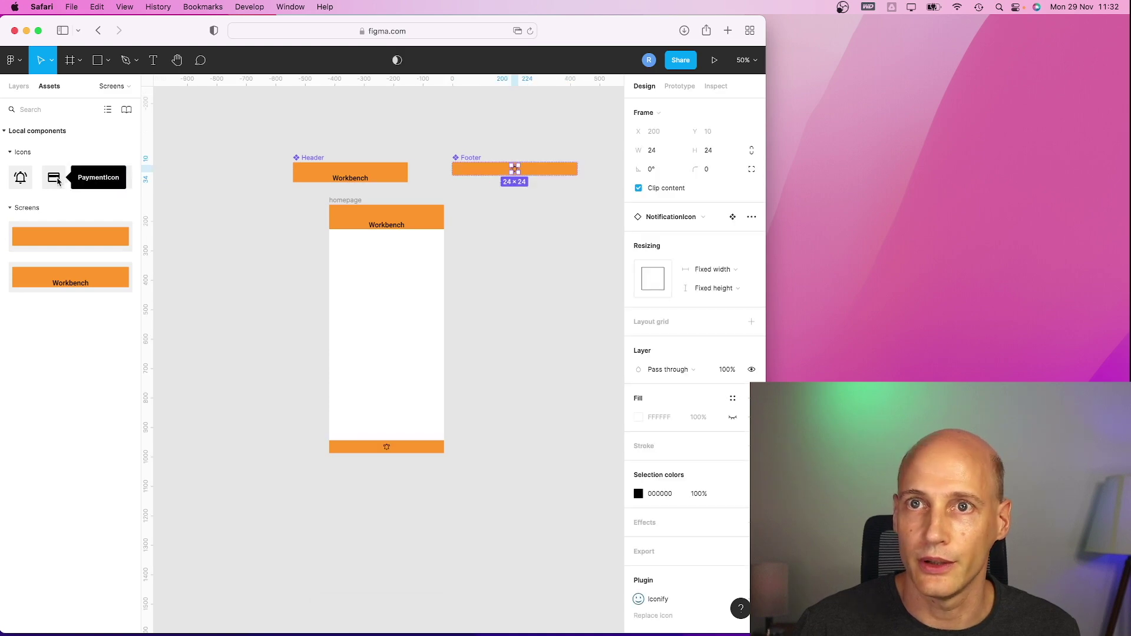
left_click_drag(54, 177, 570, 170)
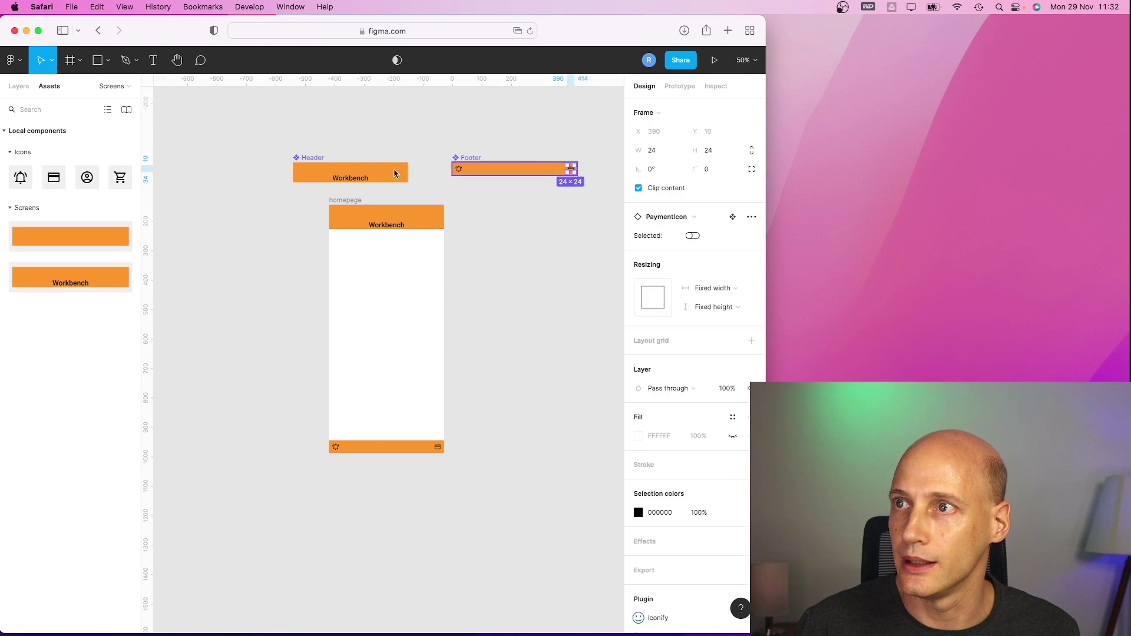
left_click_drag(110, 185, 515, 169)
left_click_drag(120, 187, 495, 177)
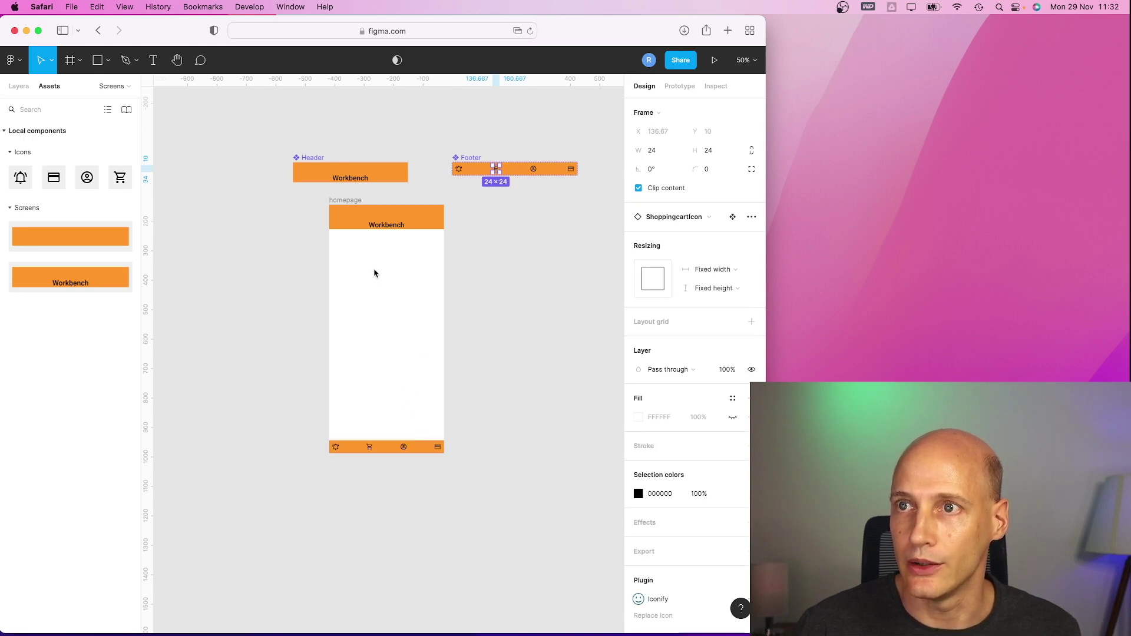
Nudge the Footer component left and reorder layers so ProfileIcon comes after PaymentIcon.
left_click(473, 170)
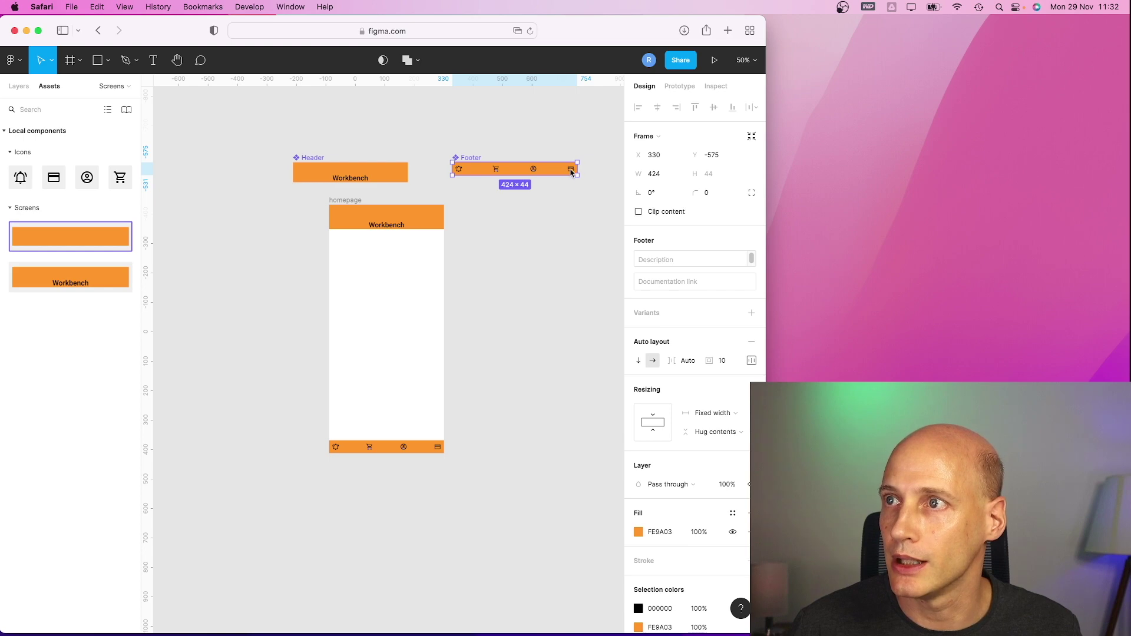
mouse_move(566, 171)
left_mouse_down()
mouse_move(546, 172)
mouse_move(558, 173)
left_mouse_up()
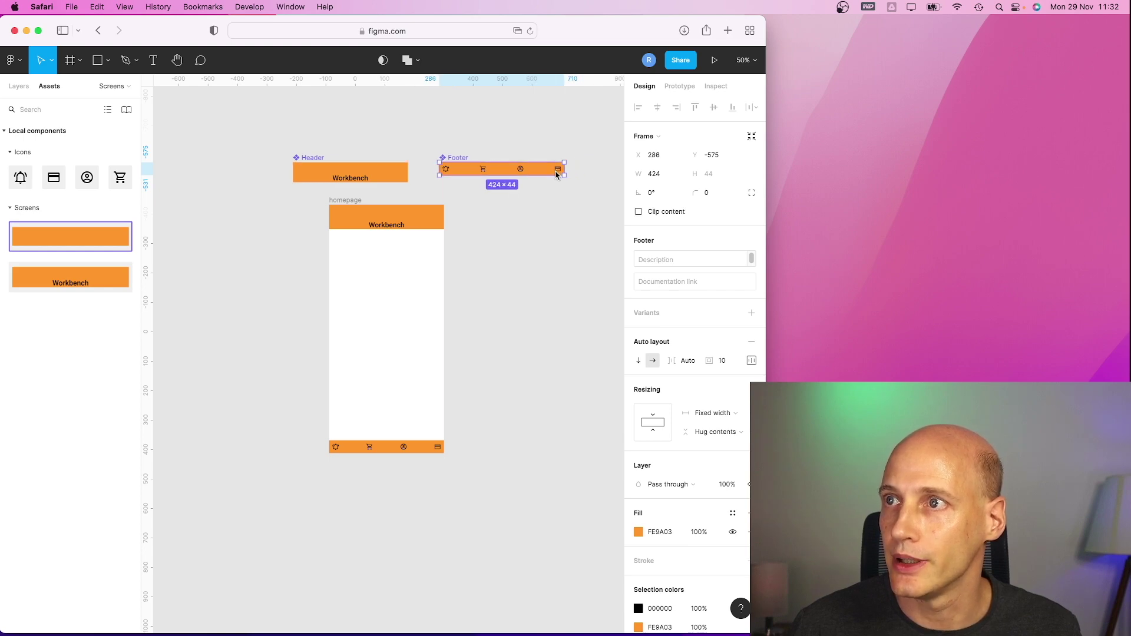
left_click(19, 87)
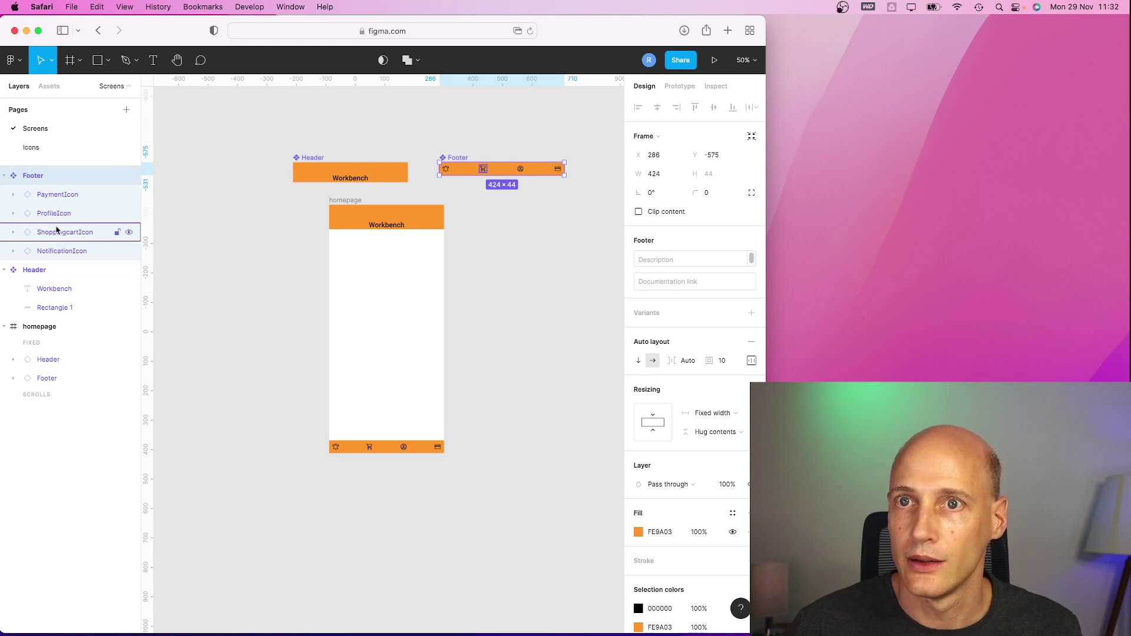
left_click(53, 199)
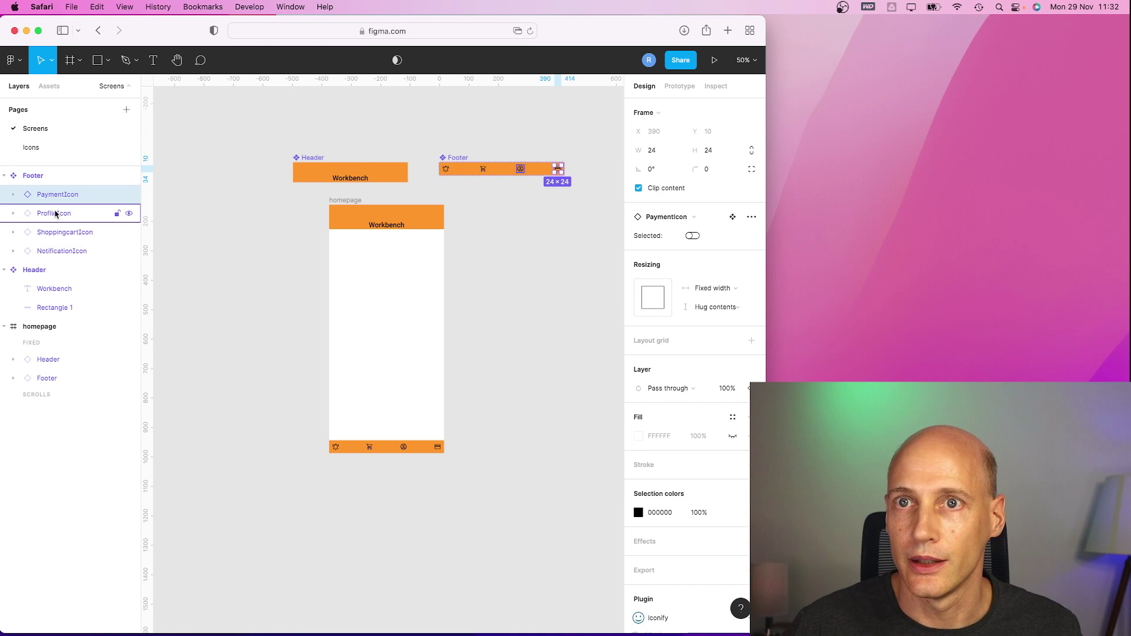
left_click(53, 213)
left_click_drag(53, 192, 61, 190)
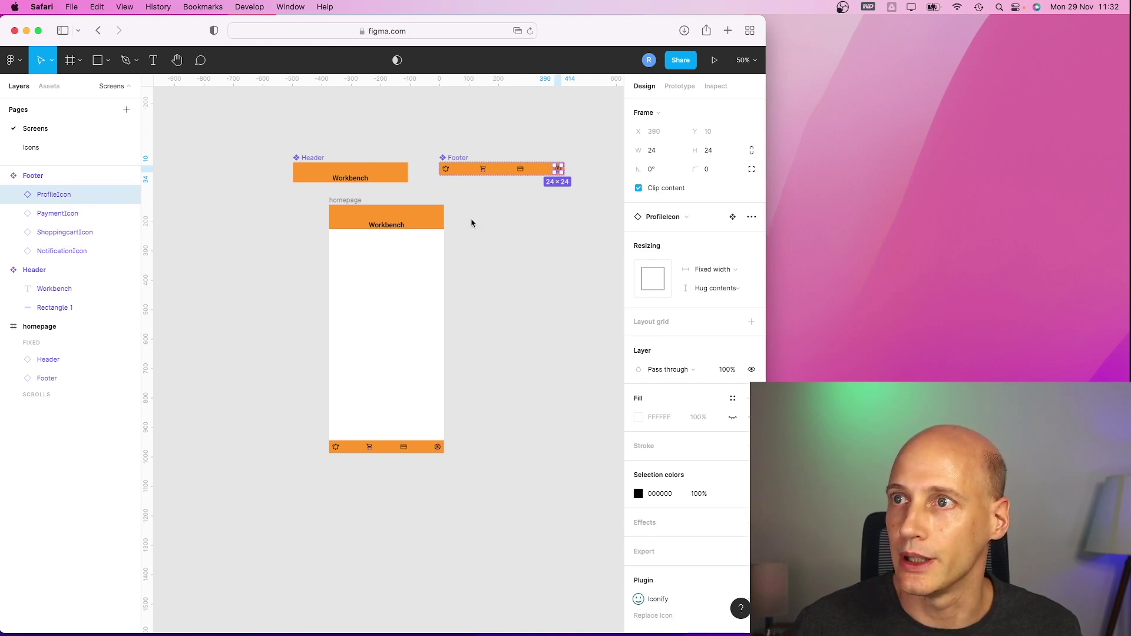
Drag the homepage footer's top edge up to make it about 105 px tall.
left_click(391, 445)
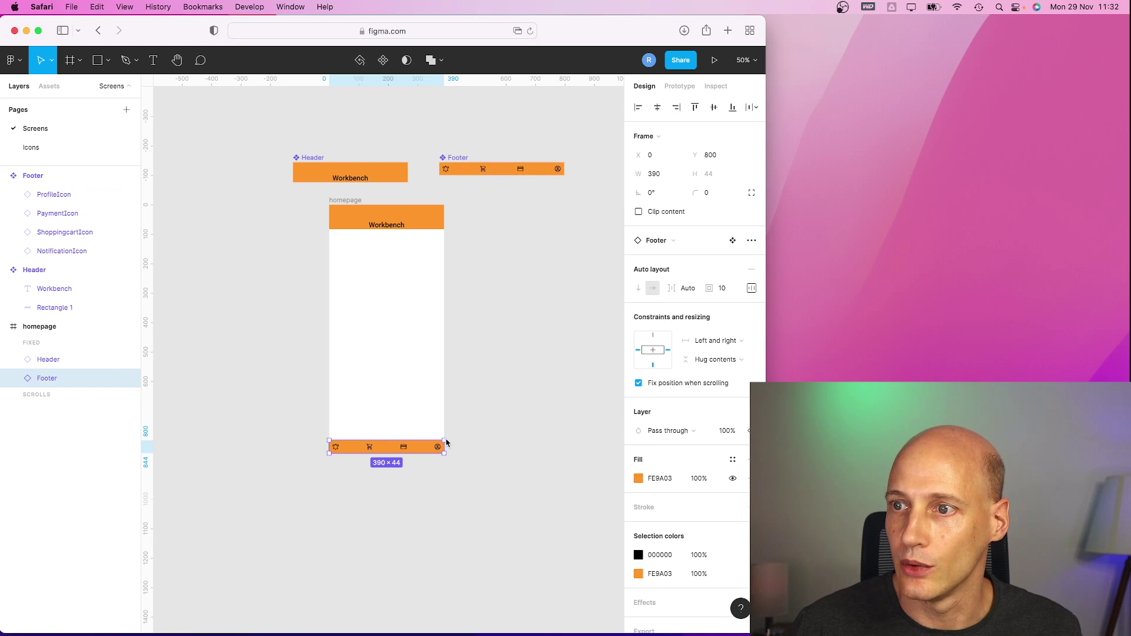
left_click_drag(444, 441, 444, 433)
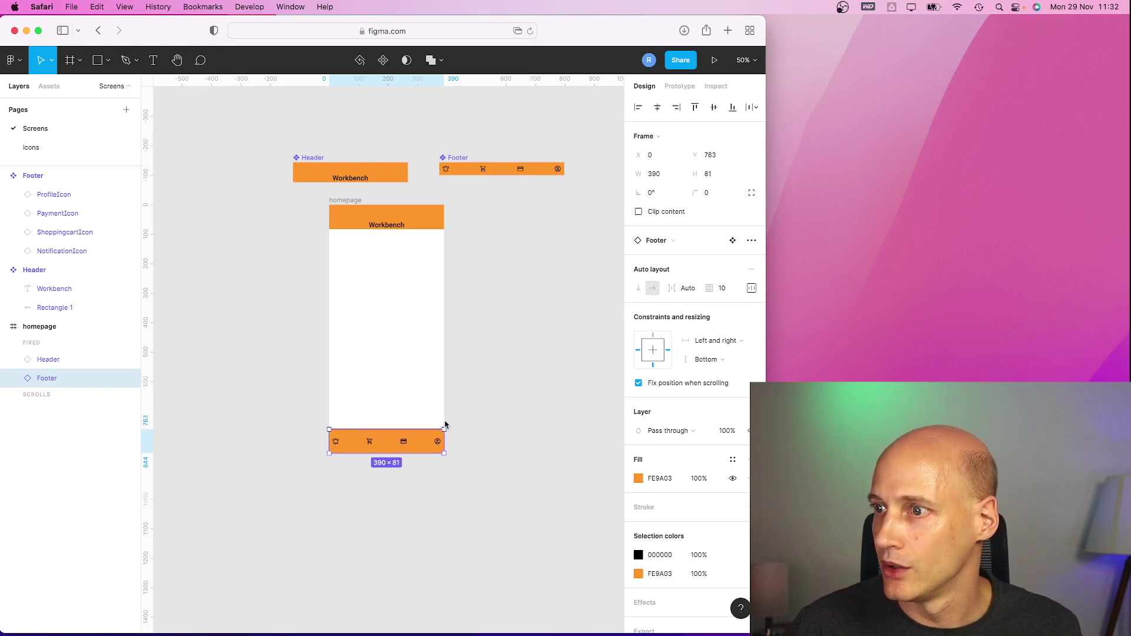
left_click_drag(444, 430, 445, 425)
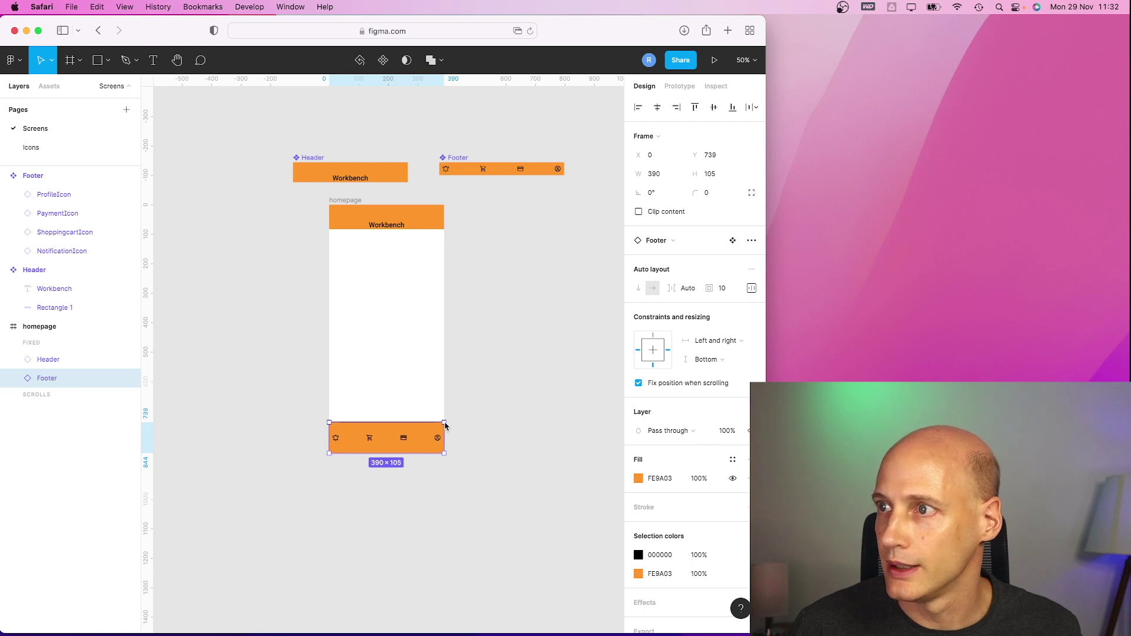
Align the Footer component's icons to the top in its auto layout settings.
left_click(505, 173)
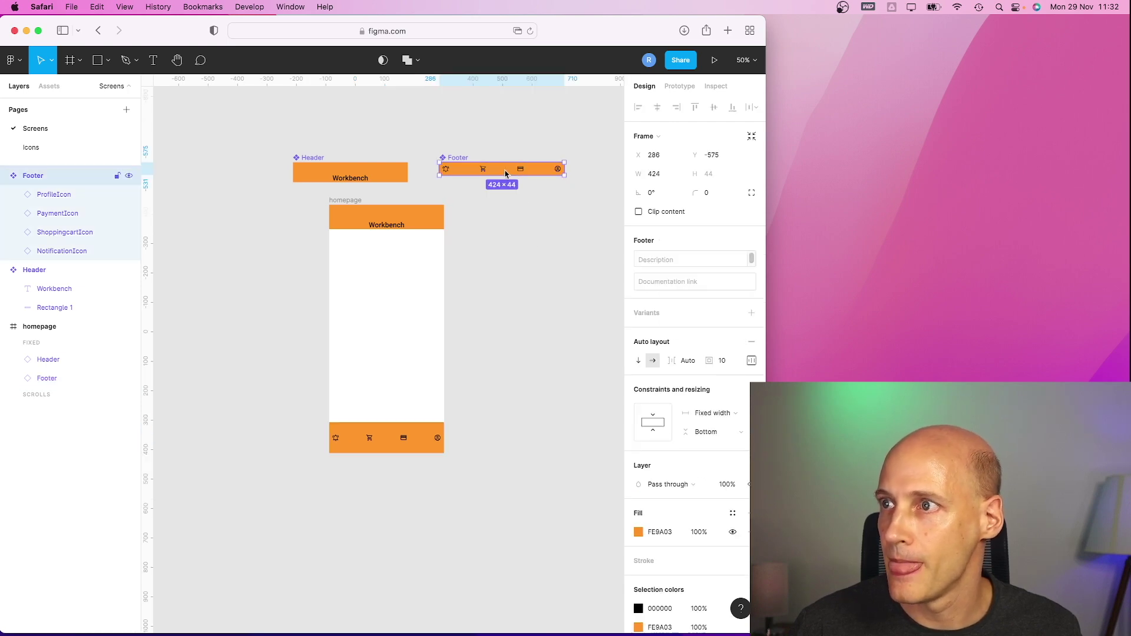
left_click(751, 360)
left_click(712, 402)
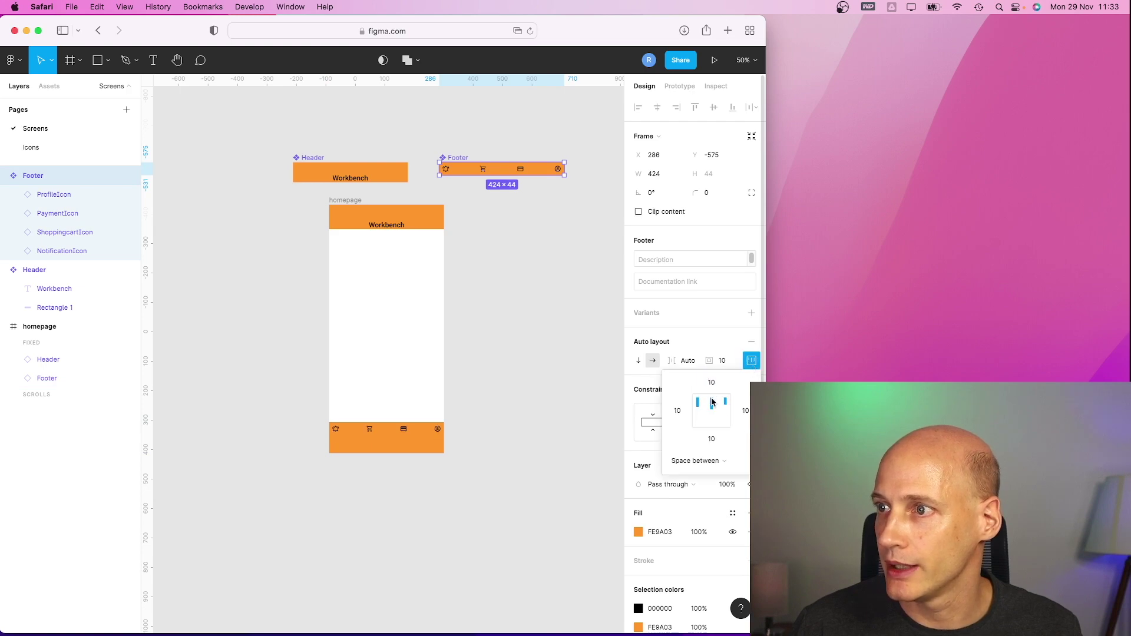
left_click(557, 348)
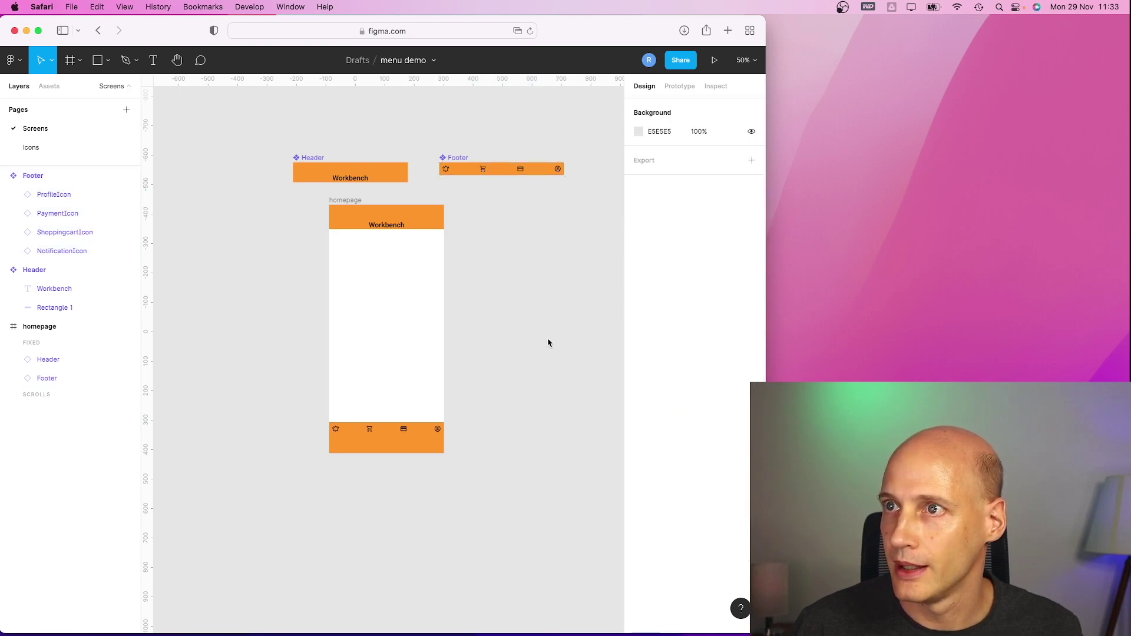
Present the homepage prototype to check the taller orange footer with its four icons.
left_click(714, 61)
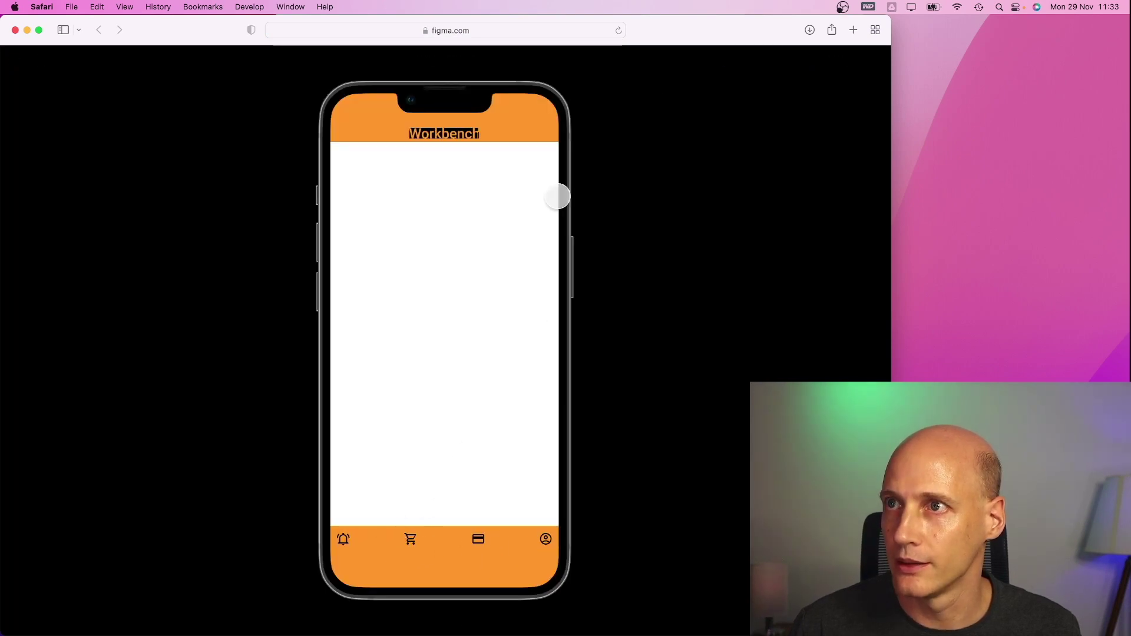
Exit the preview and set the Footer component's icon alignment back to centre.
left_click(15, 30)
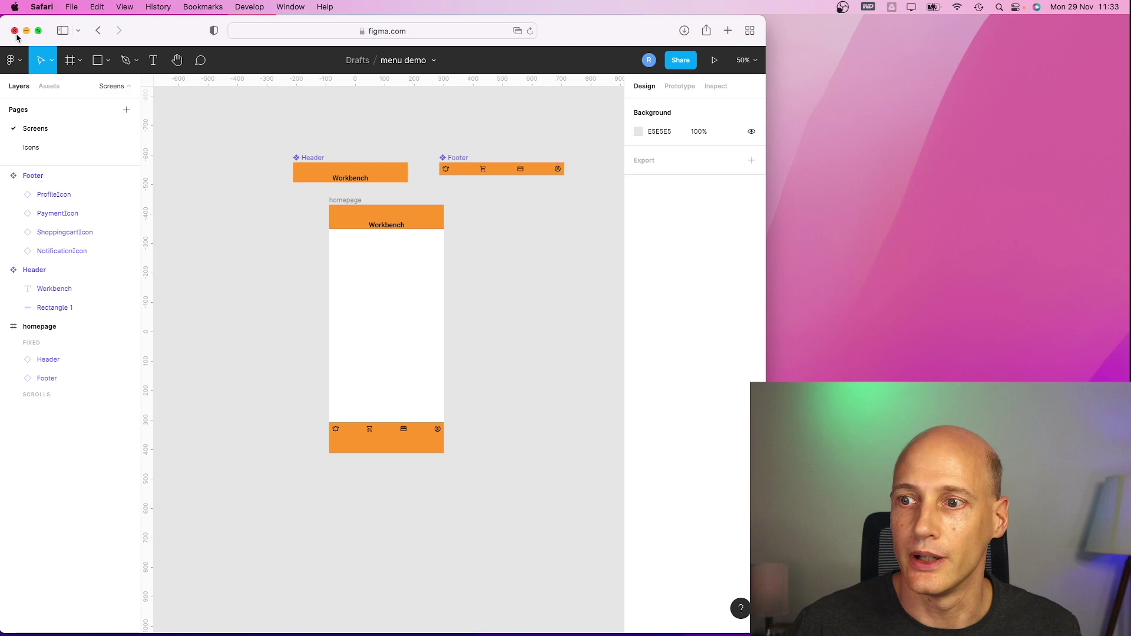
left_click(545, 172)
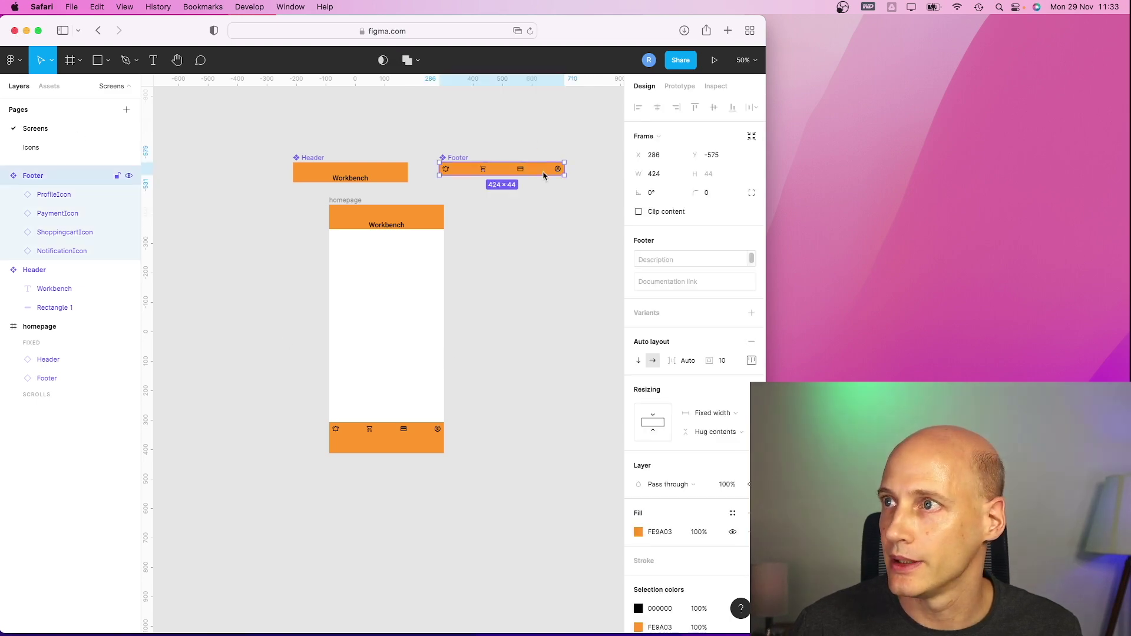
left_click(751, 360)
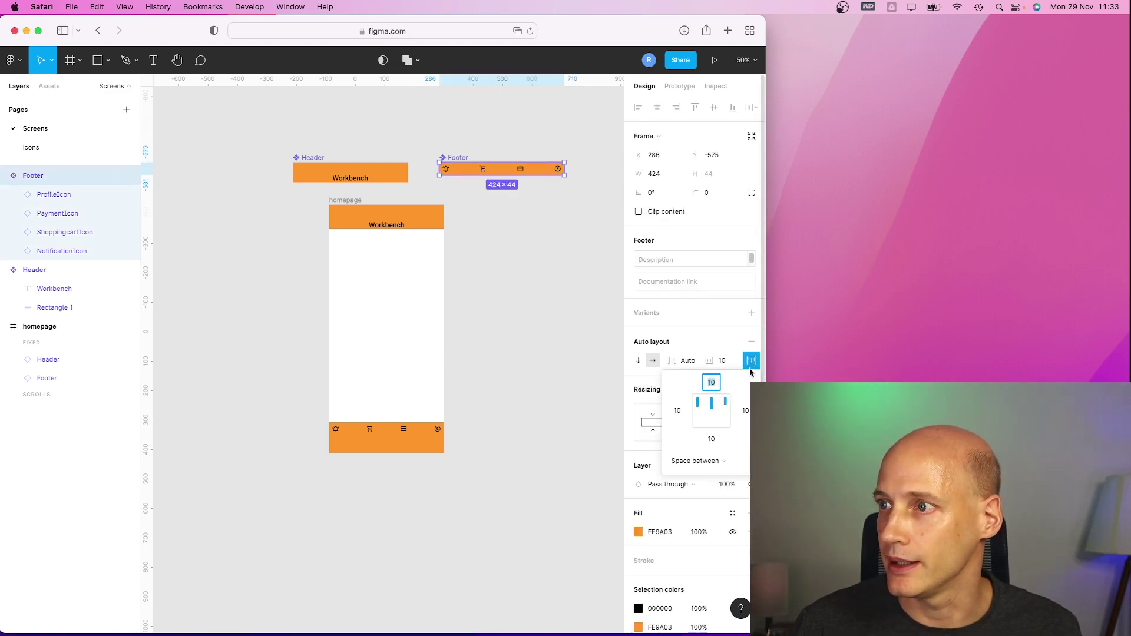
left_click(711, 411)
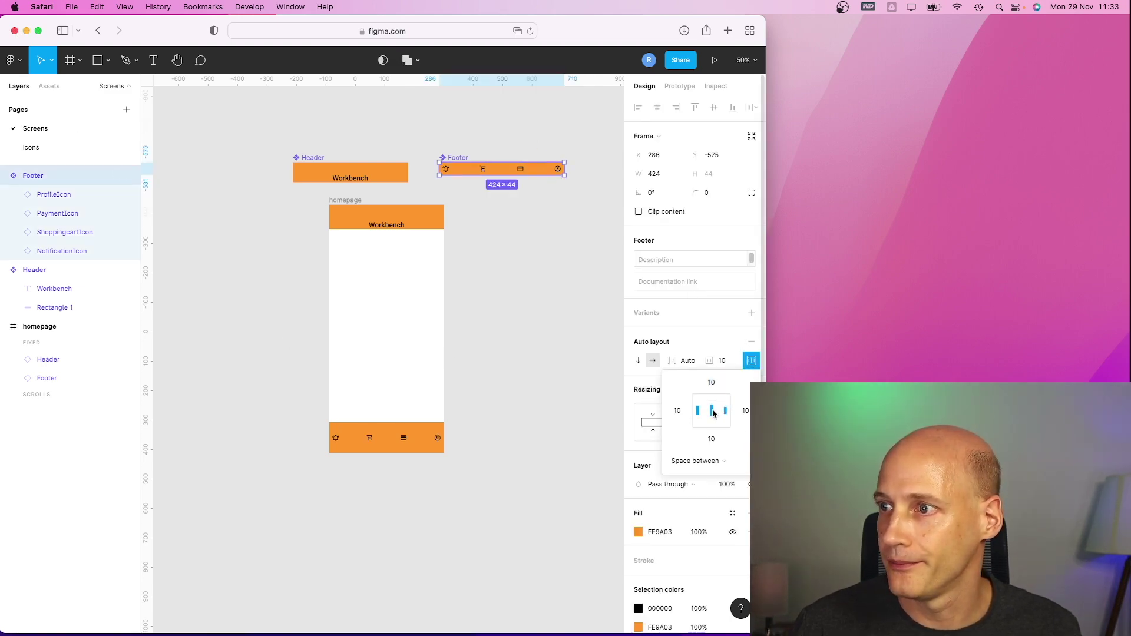
Shorten the homepage footer instance to 390×61 at the bottom.
left_click(410, 428)
left_click_drag(445, 423, 447, 442)
left_click(462, 422)
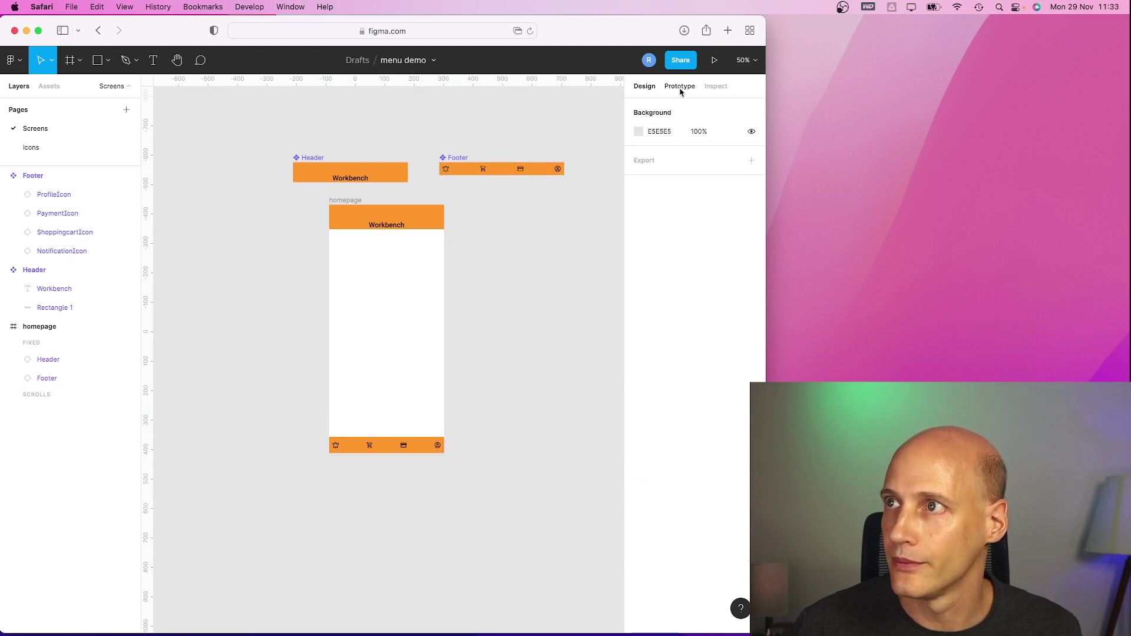
left_click(715, 60)
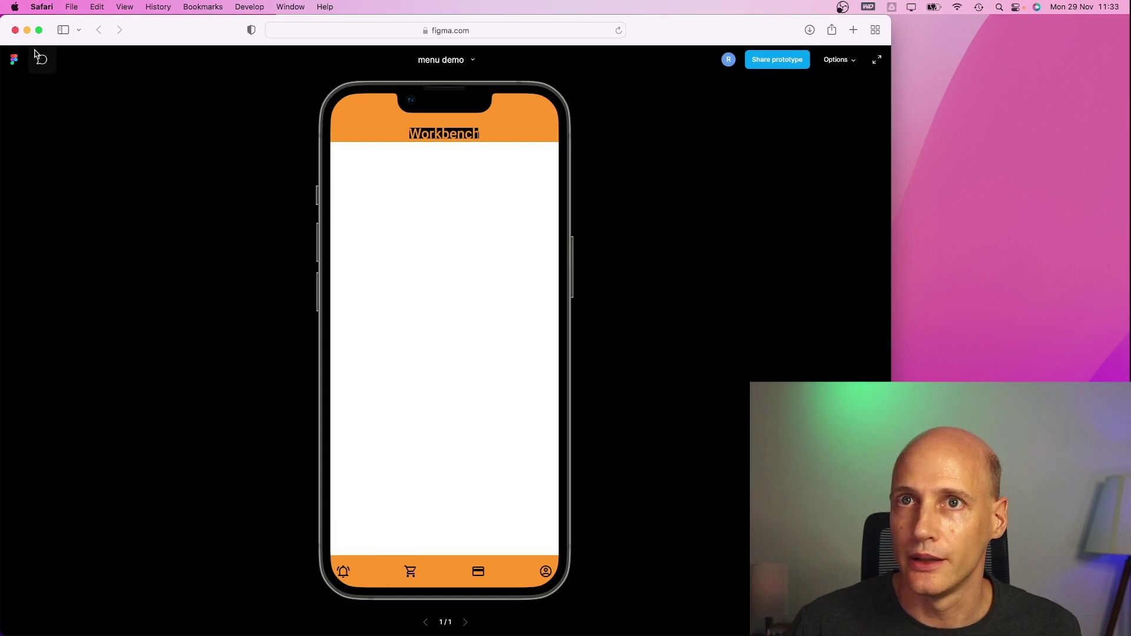
left_click(15, 30)
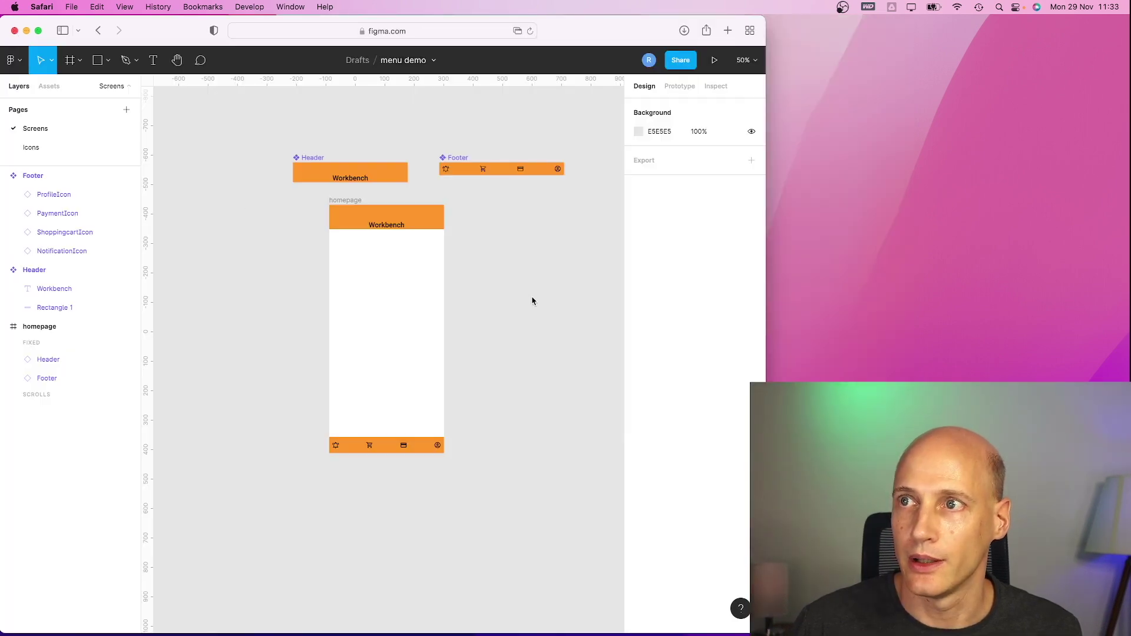